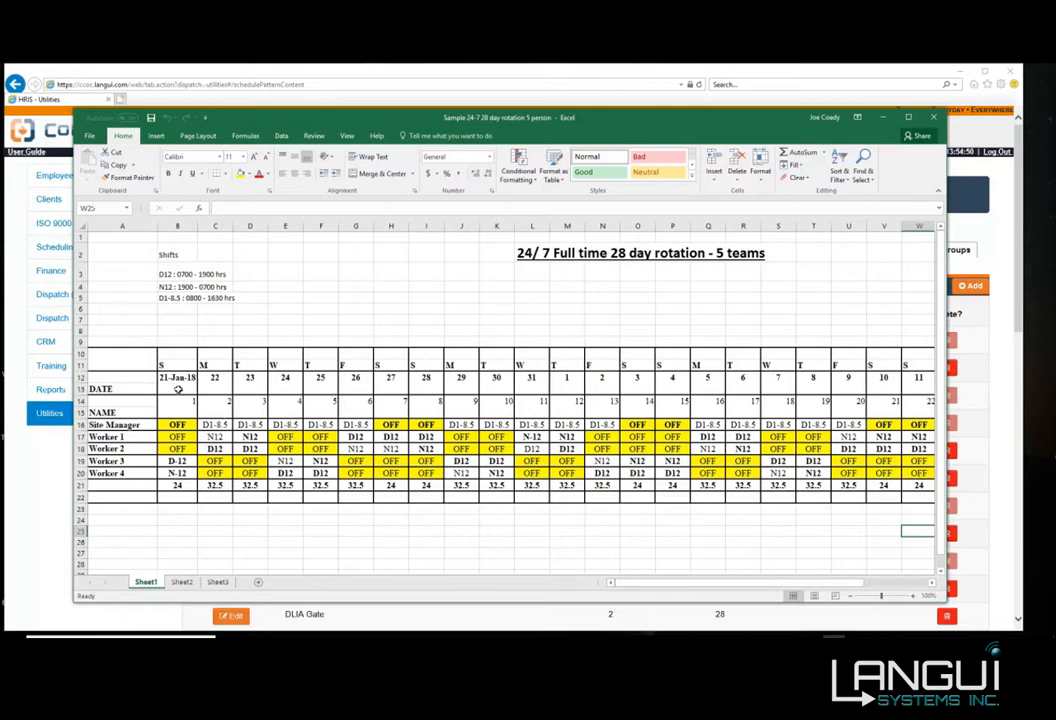
# Review the remaining days of the sample 28-day rotation spreadsheet, then start adding a new schedule pattern in the browser
pyautogui.moveTo(843, 582); pyautogui.dragTo(911, 584)
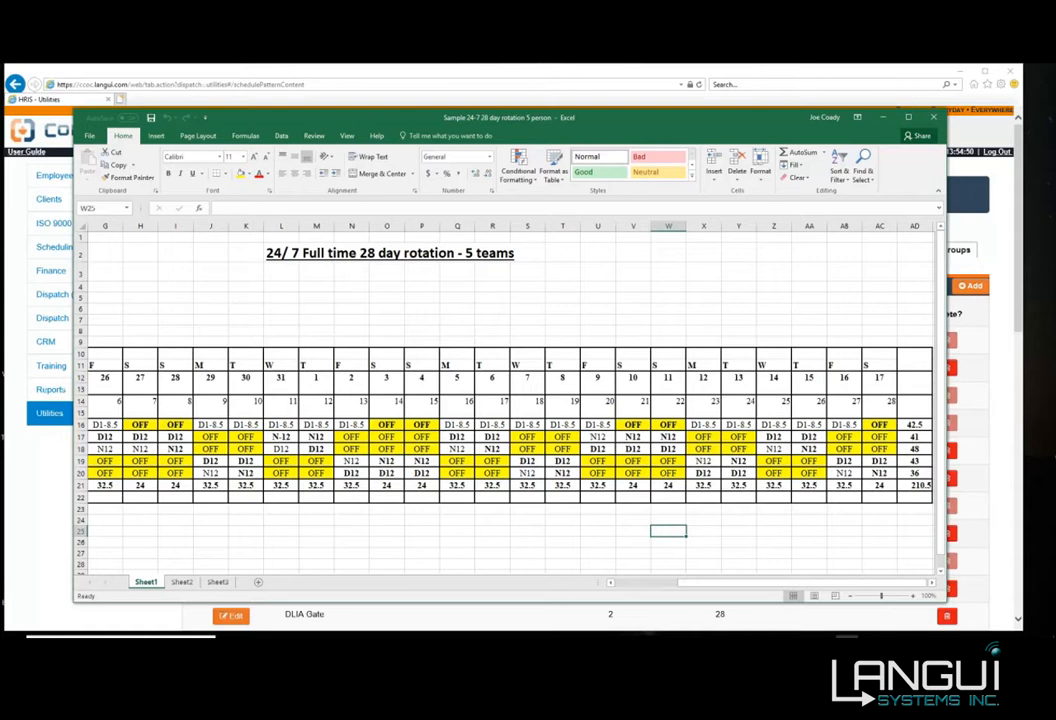
pyautogui.click(882, 119)
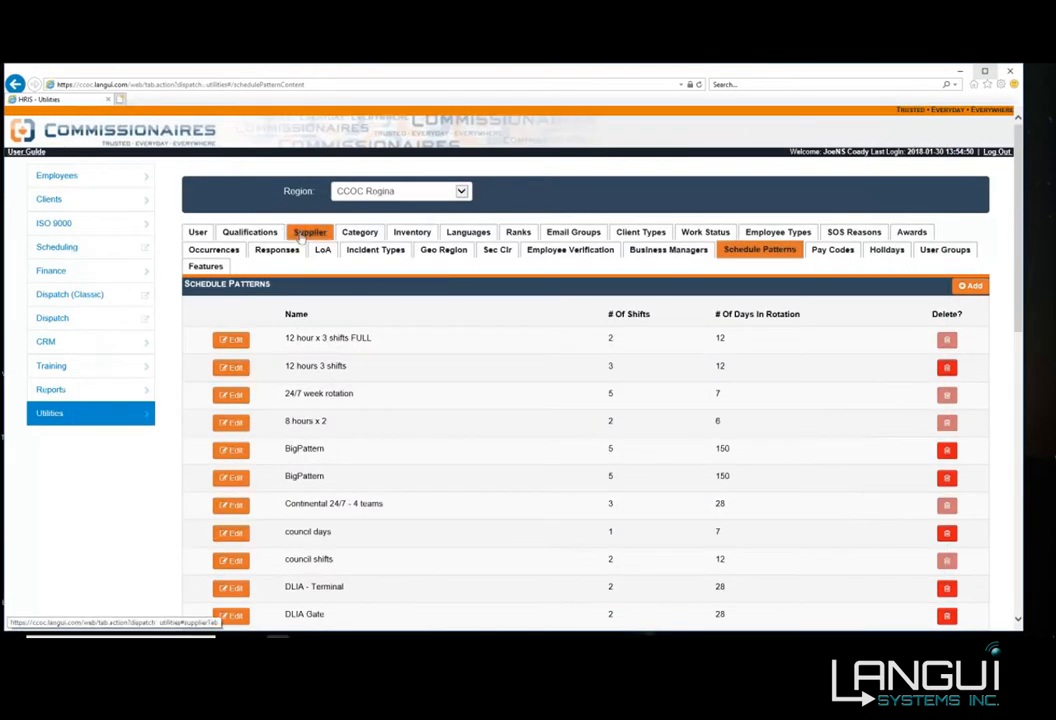
pyautogui.click(972, 287)
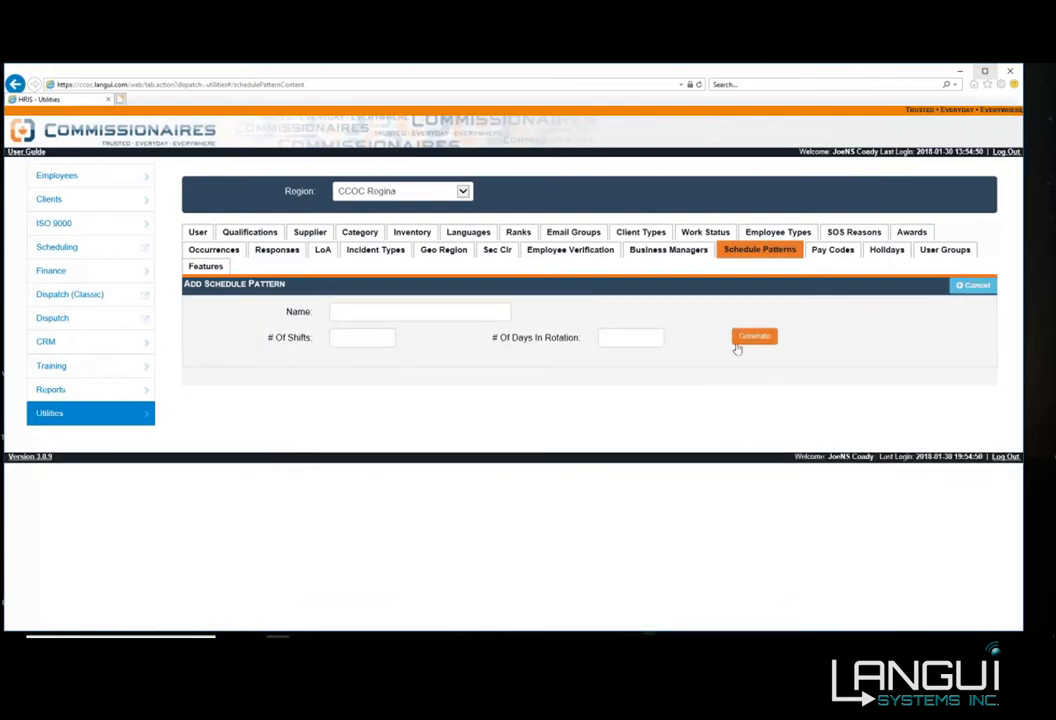
# Generate a pattern grid named "24/7 5 team 12 hours" with 3 shifts and 28 days in rotation
pyautogui.click(412, 313)
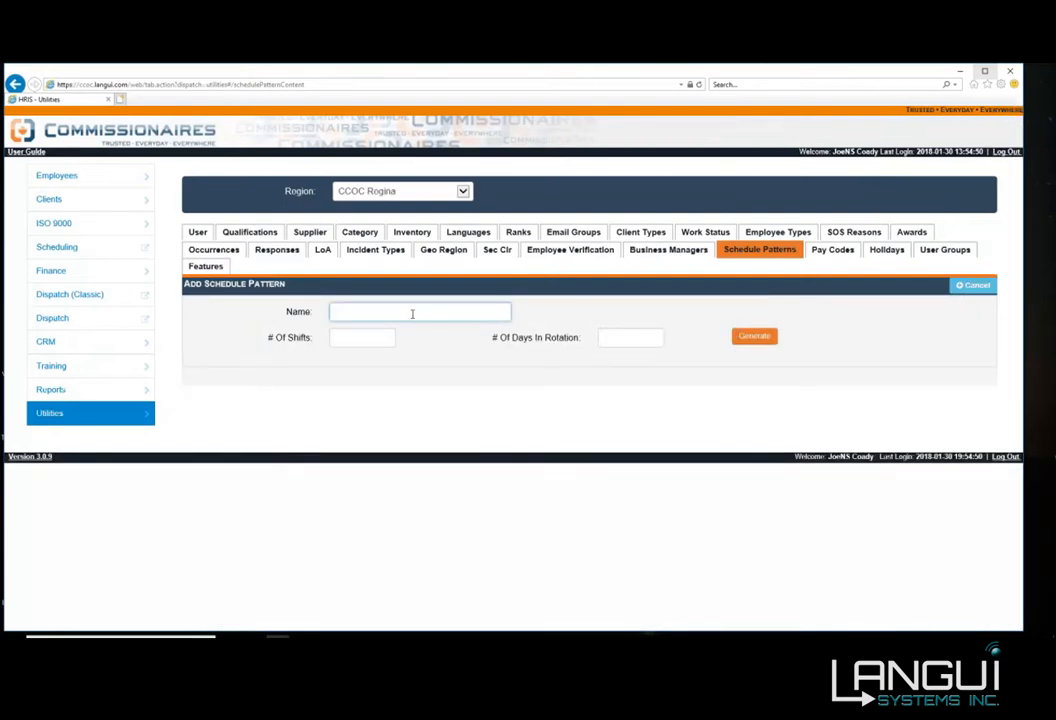
pyautogui.write('24/7 5 team 12 hours')
pyautogui.press('Tab')
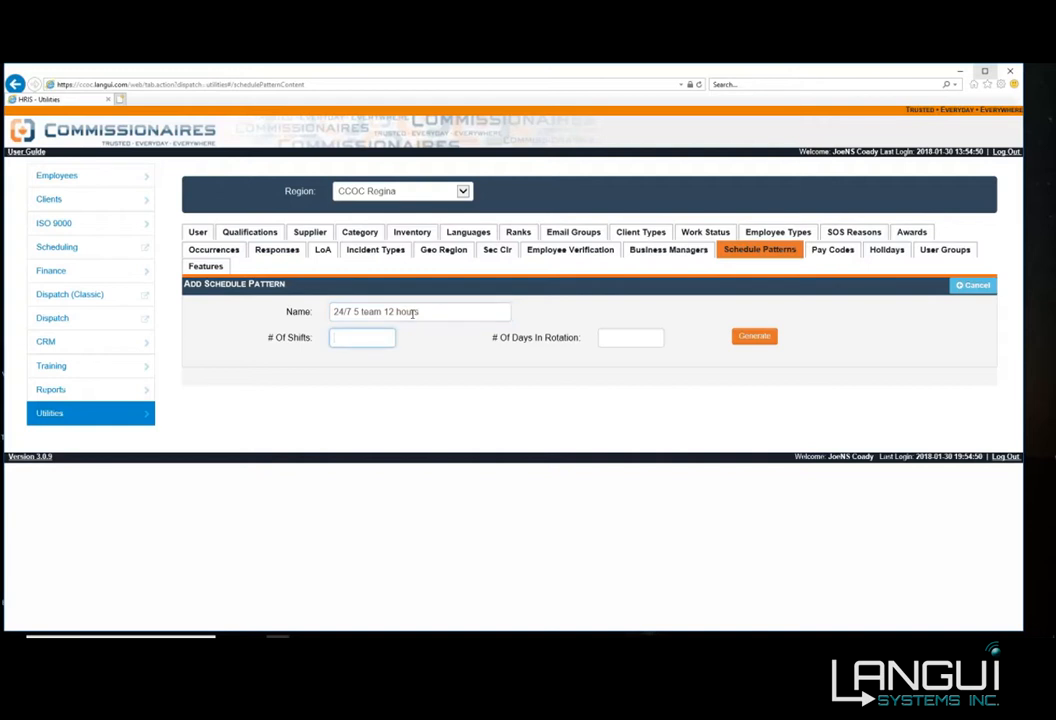
pyautogui.write('3')
pyautogui.press('Tab')
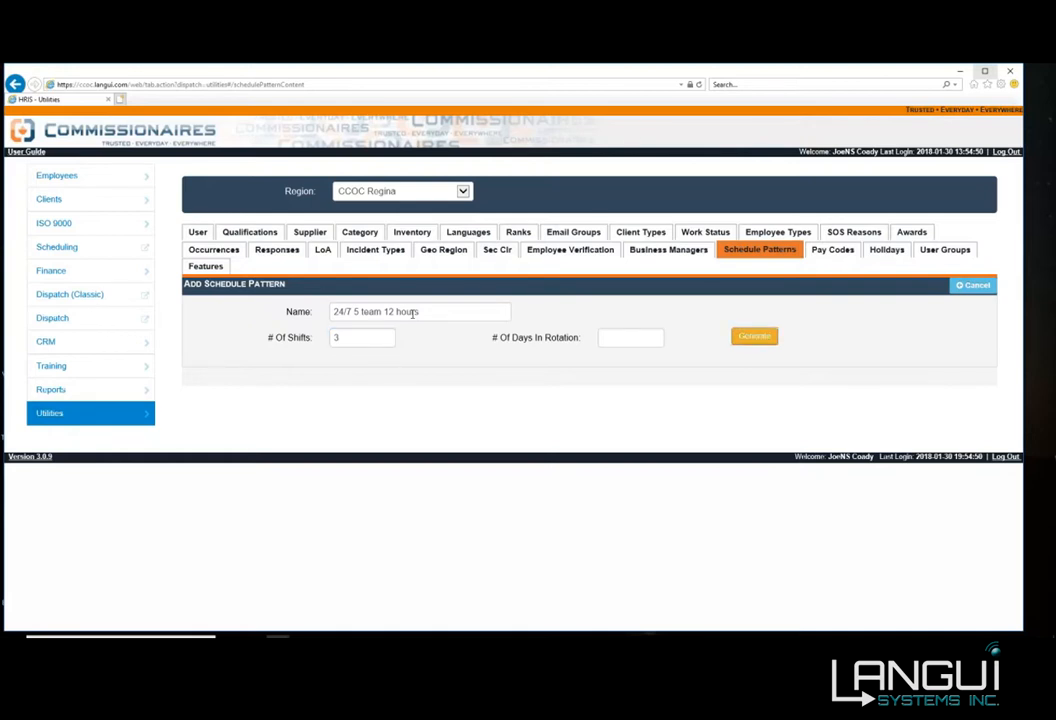
pyautogui.click(620, 338)
pyautogui.write('28')
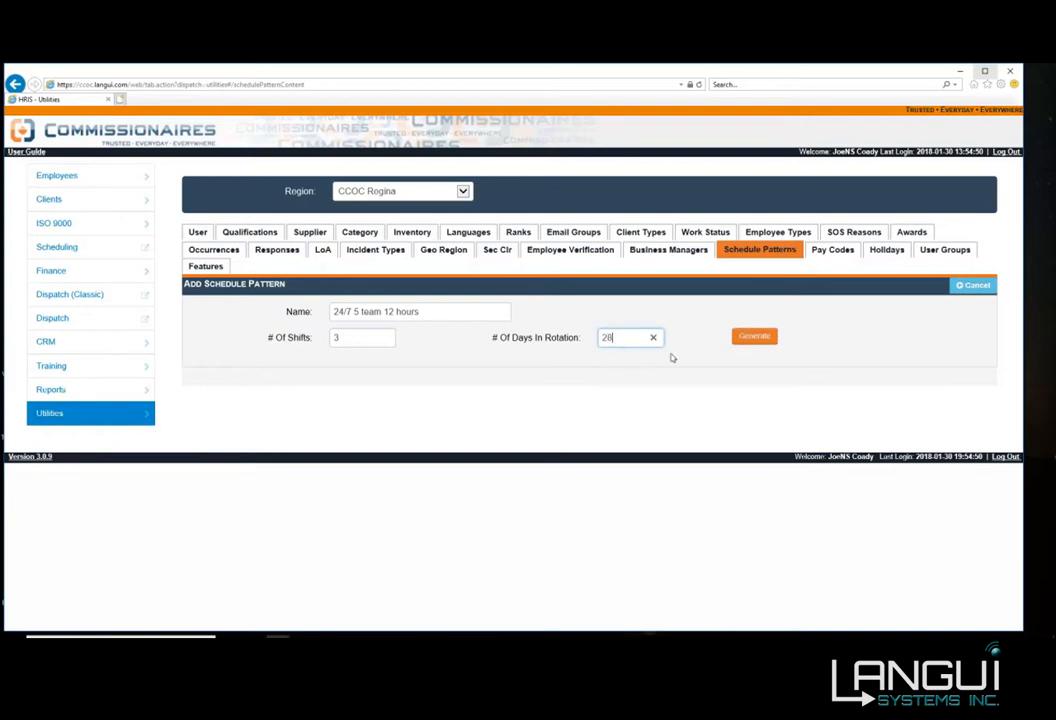
pyautogui.click(756, 336)
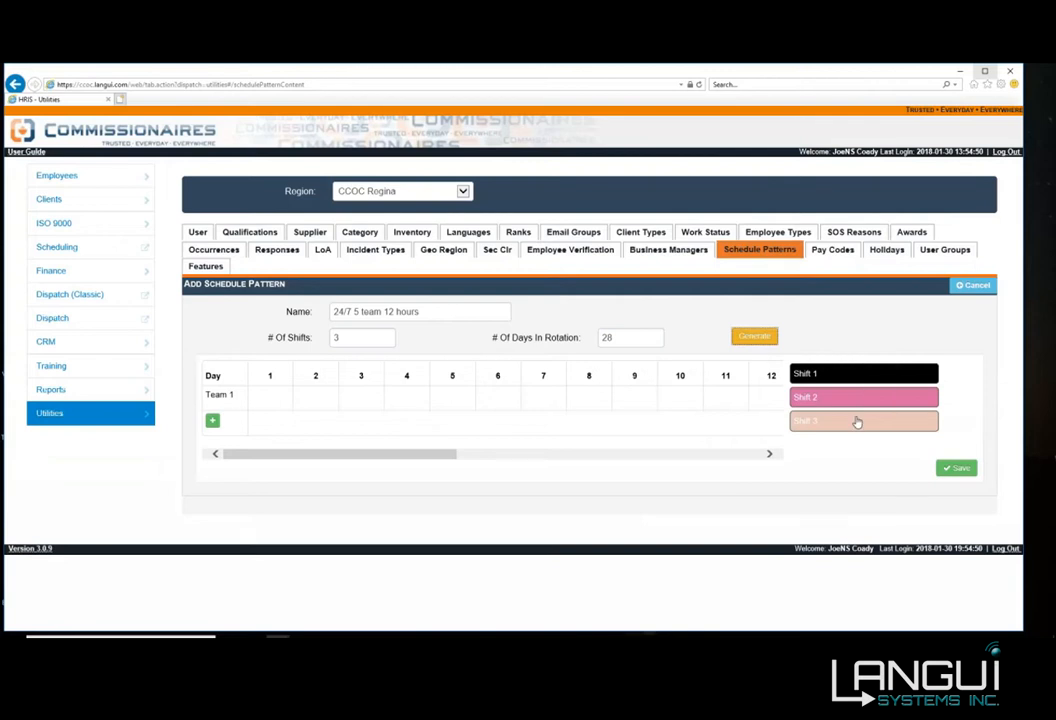
# Add four more team rows to the pattern grid, up to Team 5
pyautogui.click(212, 420)
pyautogui.click(212, 445)
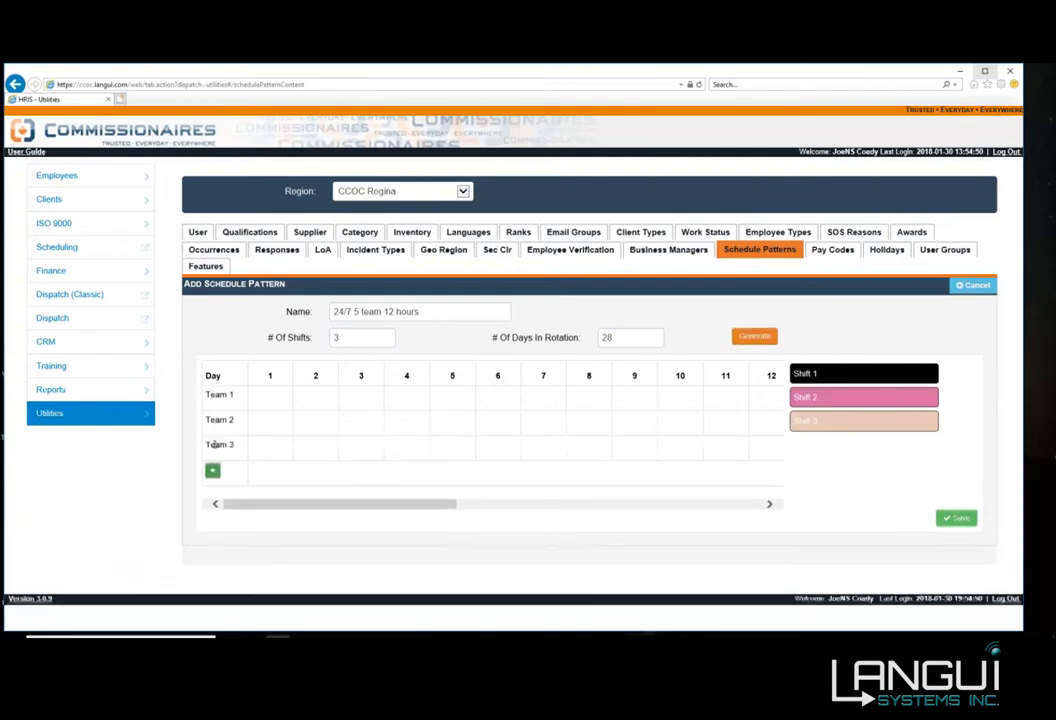
pyautogui.click(212, 470)
pyautogui.click(212, 496)
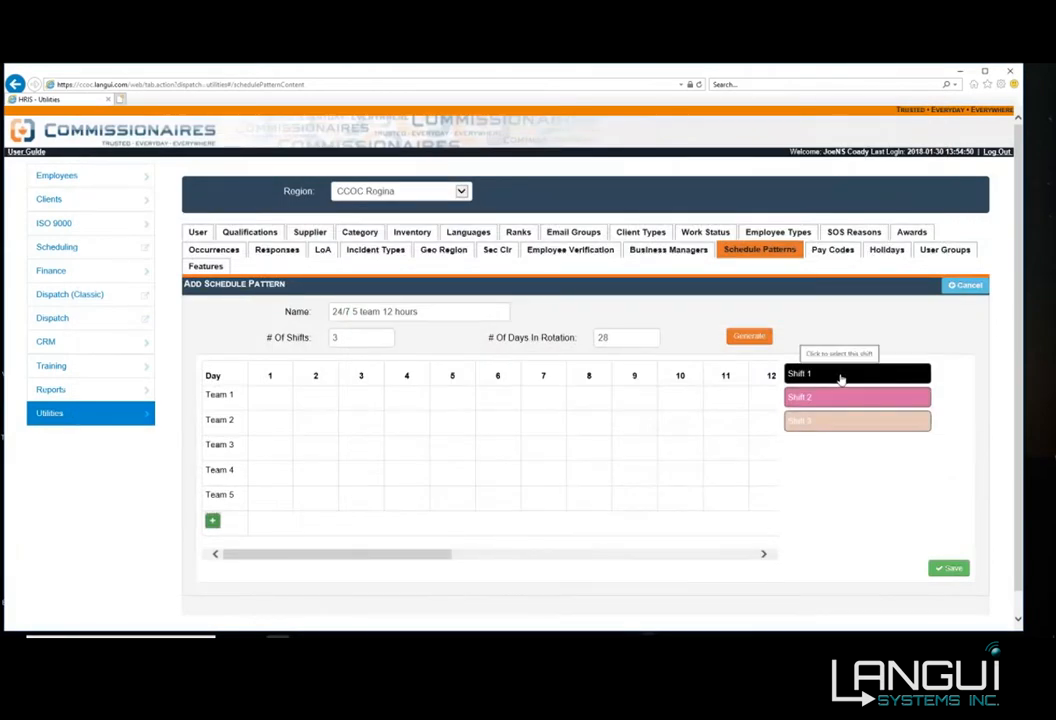
# Assign Shift 1 to Team 1 on days 2 to 6
pyautogui.click(840, 376)
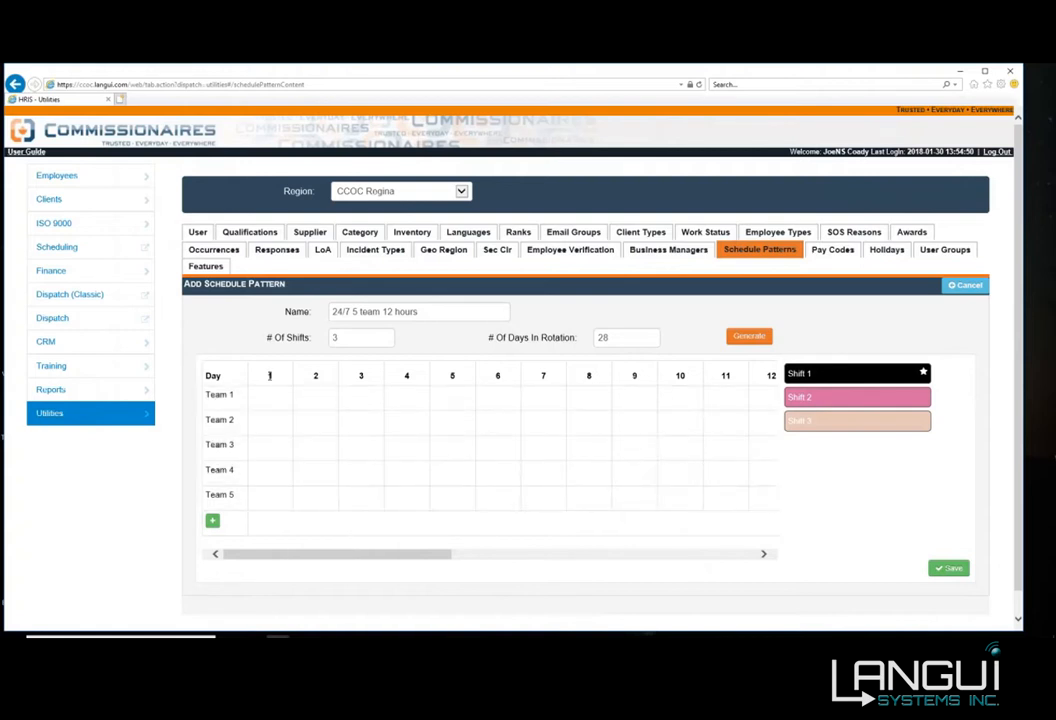
pyautogui.click(269, 375)
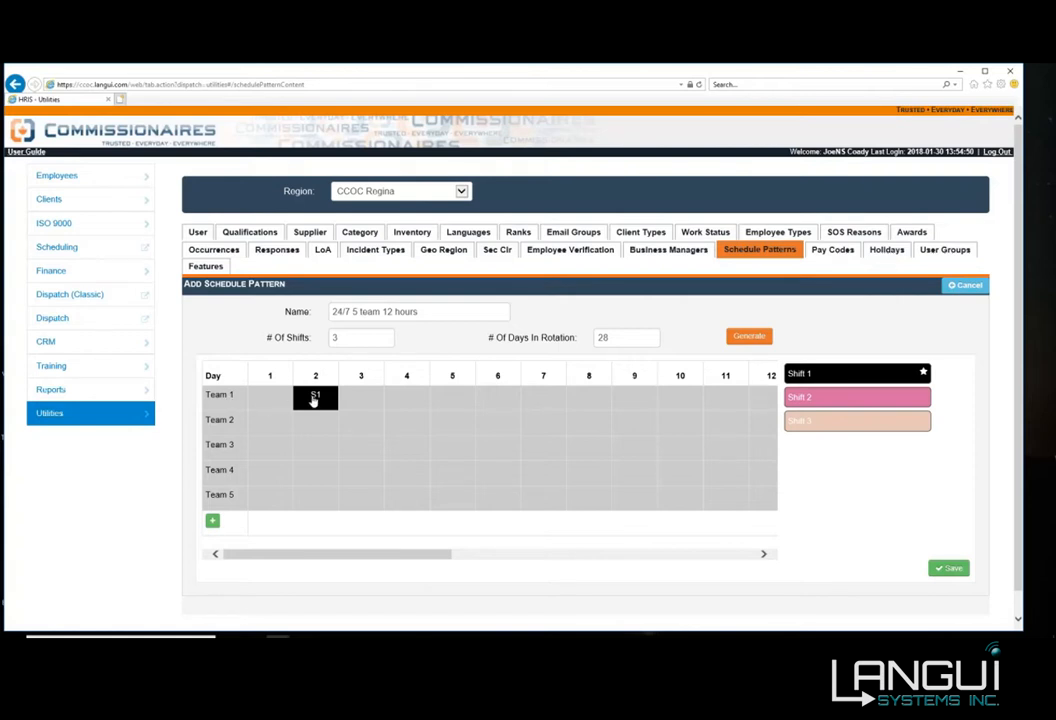
pyautogui.click(354, 402)
pyautogui.click(408, 410)
pyautogui.click(464, 412)
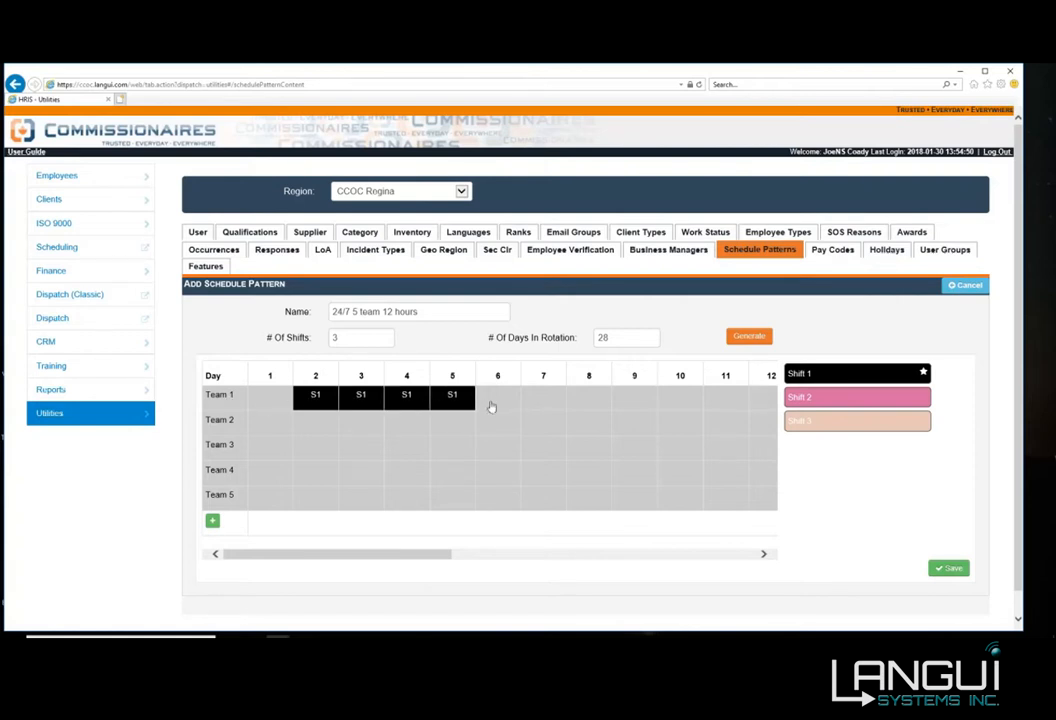
pyautogui.click(495, 404)
# Assign Shift 1 to Team 1 on days 9 to 13
pyautogui.moveTo(433, 560); pyautogui.dragTo(528, 545)
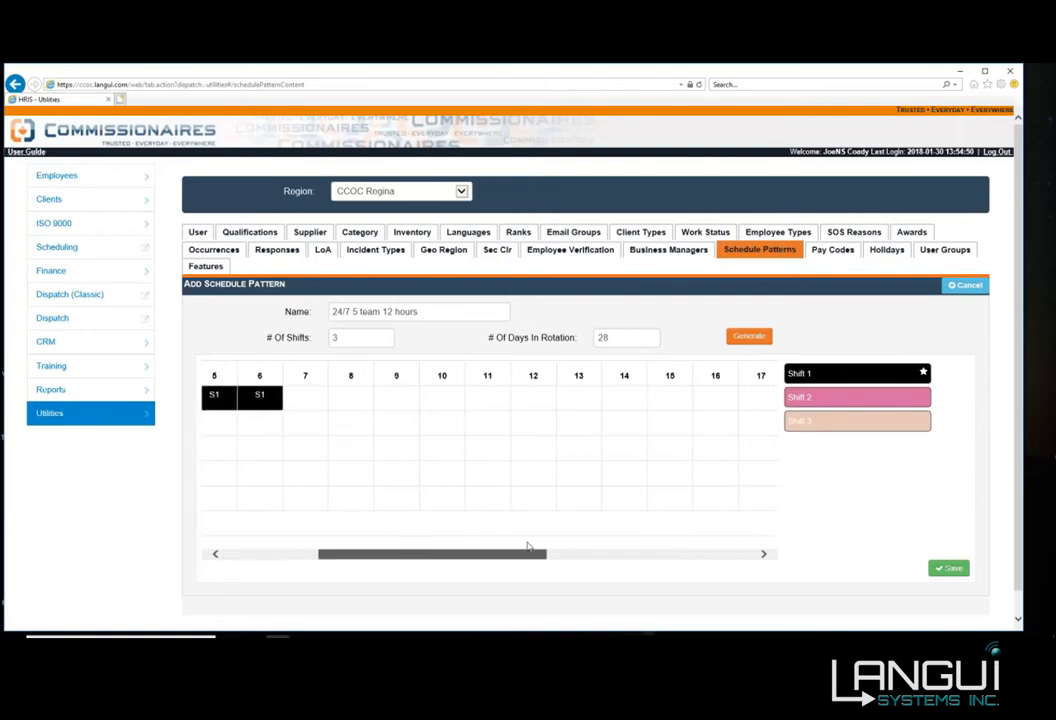
pyautogui.click(412, 401)
pyautogui.click(445, 401)
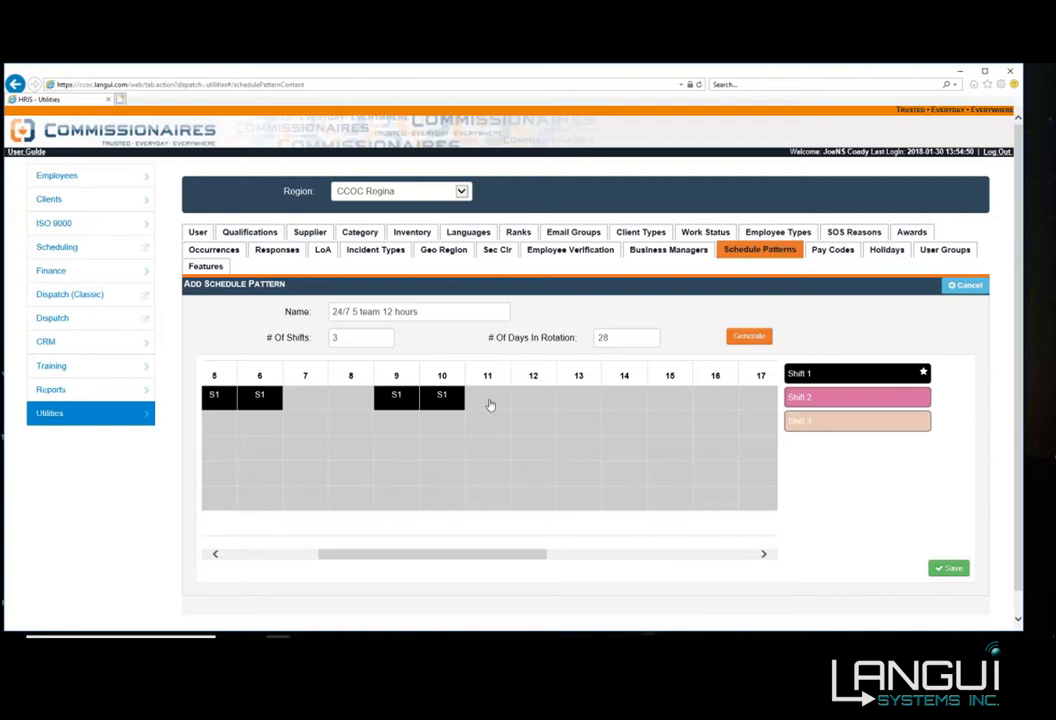
pyautogui.click(490, 402)
pyautogui.click(531, 402)
pyautogui.click(580, 401)
# Assign Shift 1 to Team 1 on days 16 to 20
pyautogui.moveTo(519, 557); pyautogui.dragTo(617, 555)
pyautogui.click(472, 400)
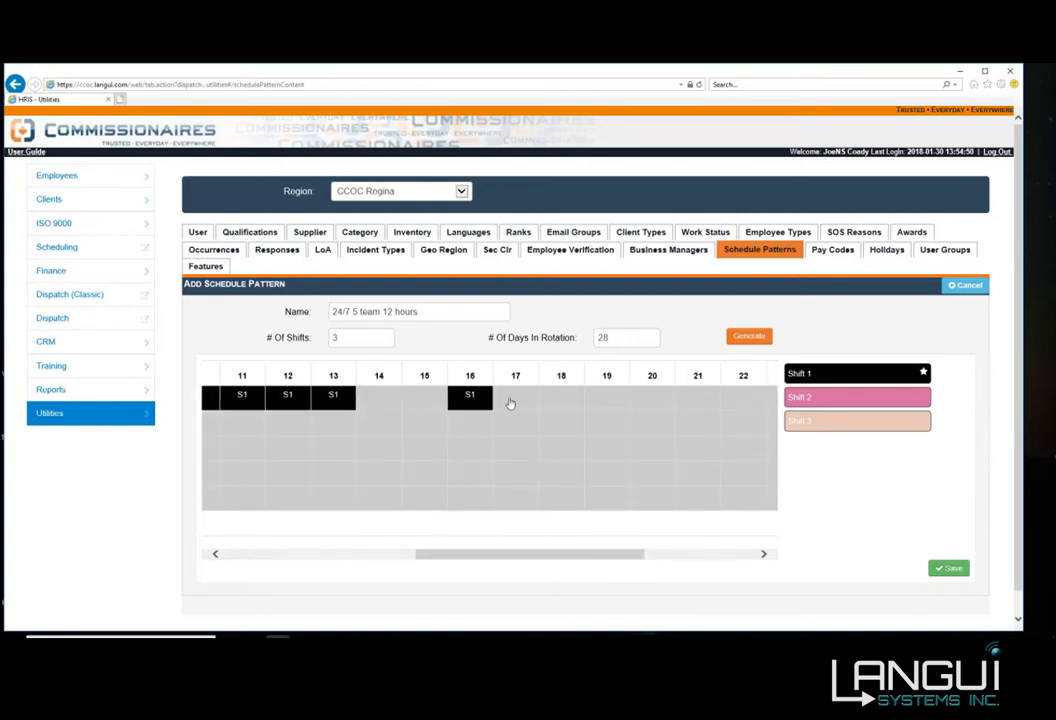
pyautogui.click(515, 401)
pyautogui.click(561, 401)
pyautogui.click(606, 404)
pyautogui.click(652, 407)
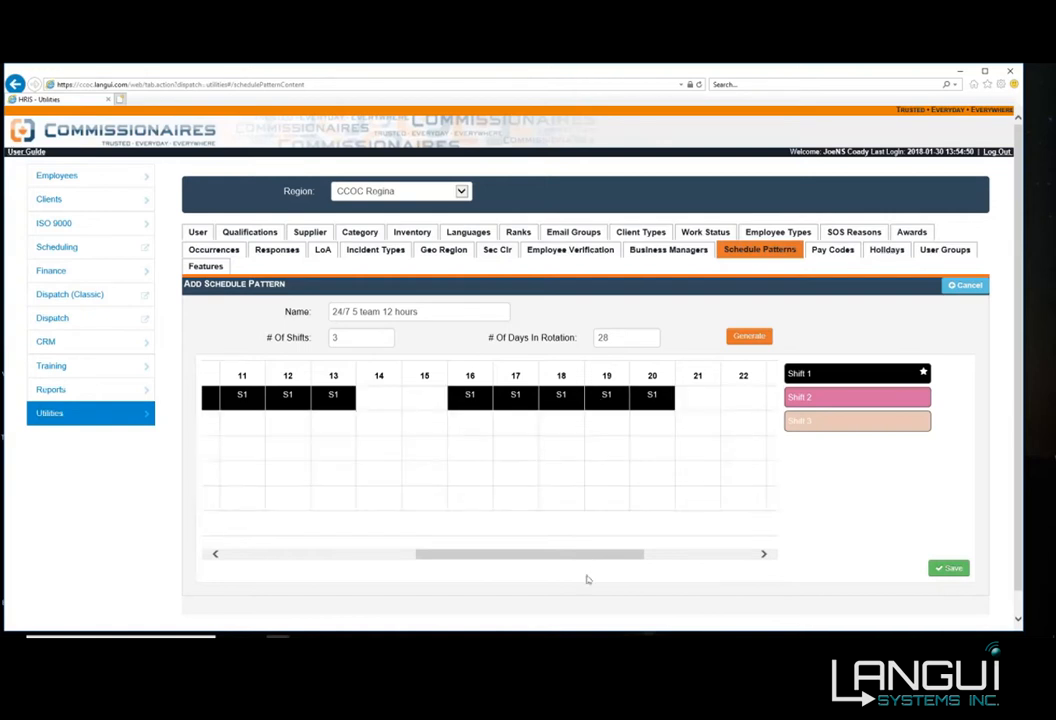
# Assign Shift 1 to Team 1 on days 23 to 27
pyautogui.moveTo(575, 553); pyautogui.dragTo(687, 553)
pyautogui.click(508, 400)
pyautogui.click(554, 400)
pyautogui.click(599, 400)
pyautogui.click(645, 400)
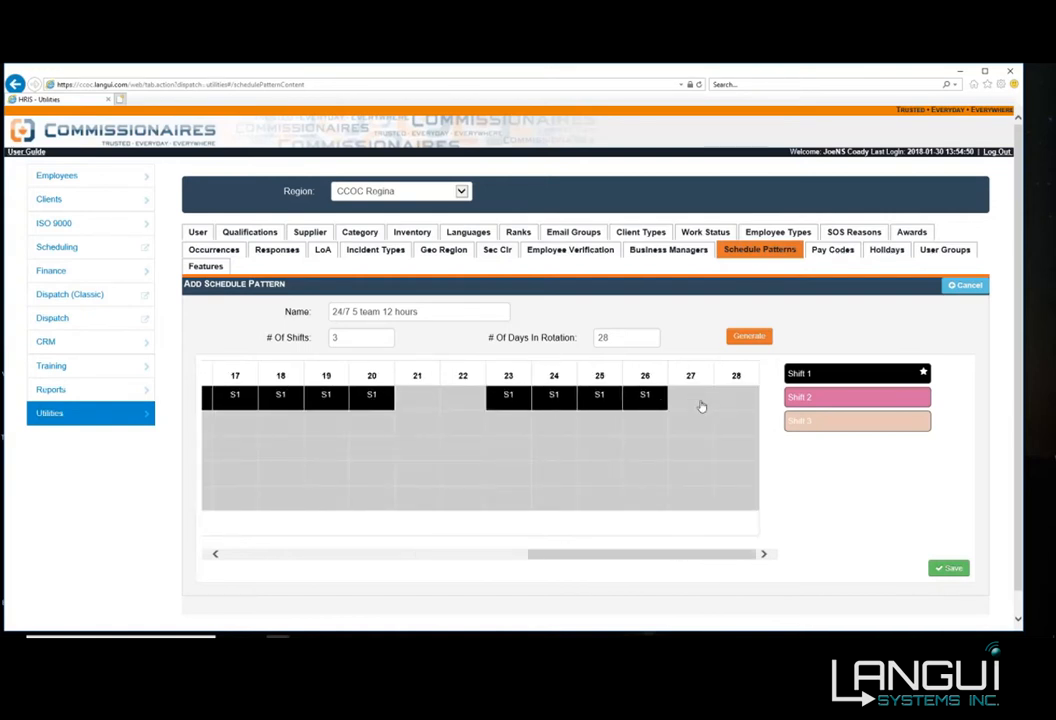
pyautogui.click(701, 400)
# Assign Shift 2 to Team 3 on days 2 and 3, and to Team 2 on days 6 to 8
pyautogui.click(269, 556)
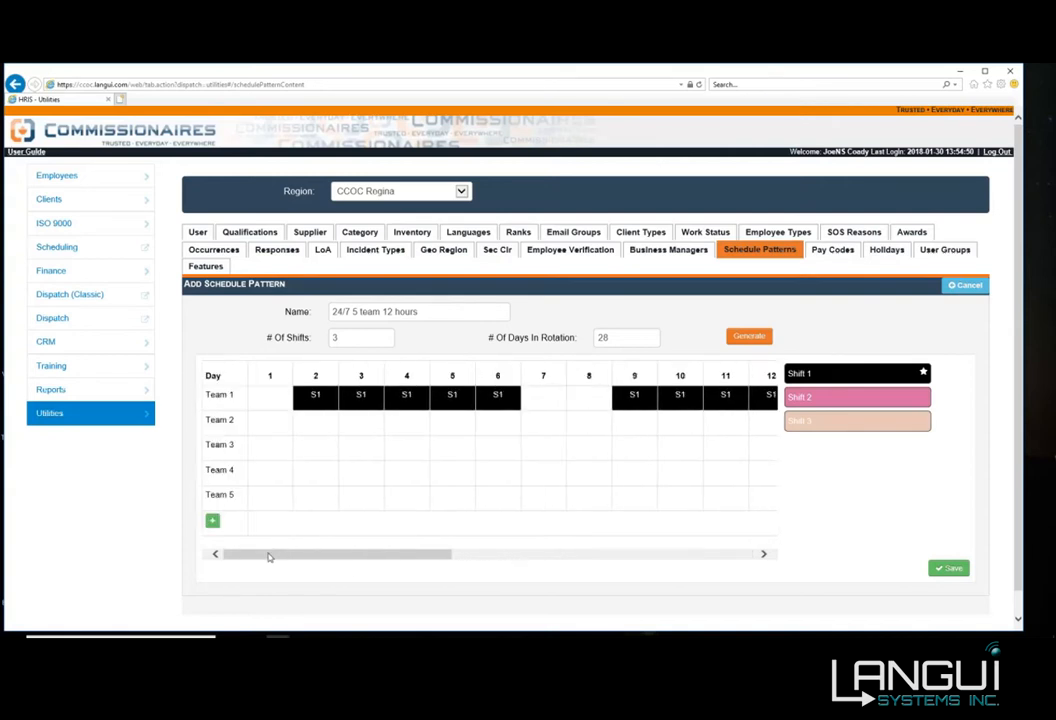
pyautogui.click(845, 400)
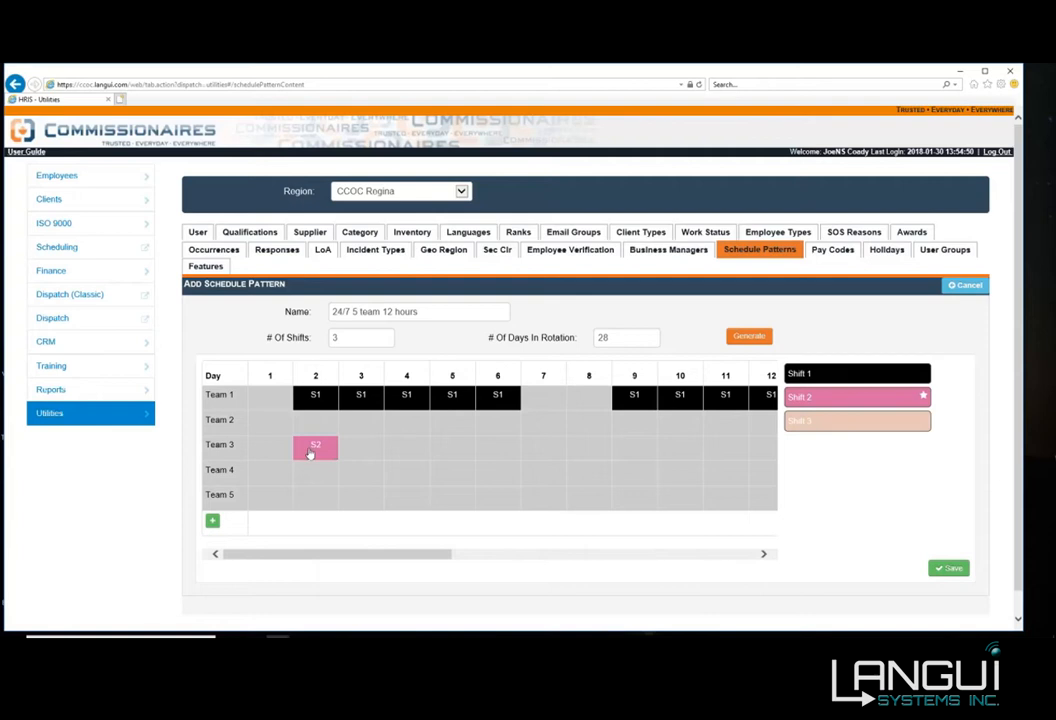
pyautogui.click(360, 446)
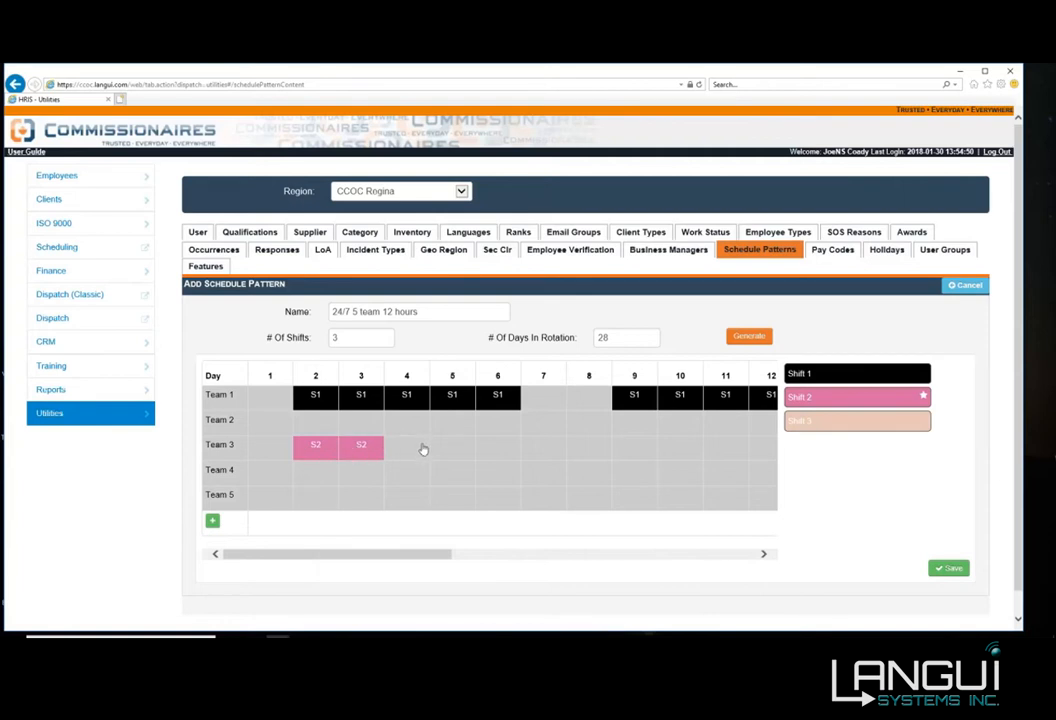
pyautogui.moveTo(500, 422); pyautogui.dragTo(590, 426)
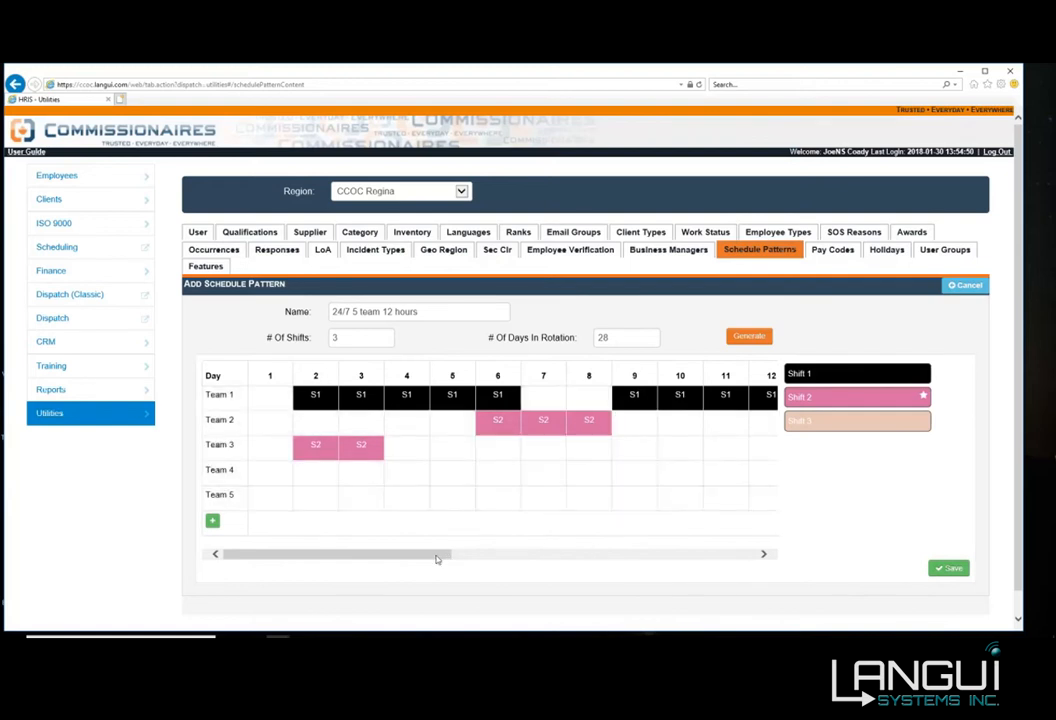
# Assign Shift 2 to Team 3 on days 11 and 12, and to Team 2 on days 16 and 17
pyautogui.moveTo(441, 556); pyautogui.dragTo(515, 556)
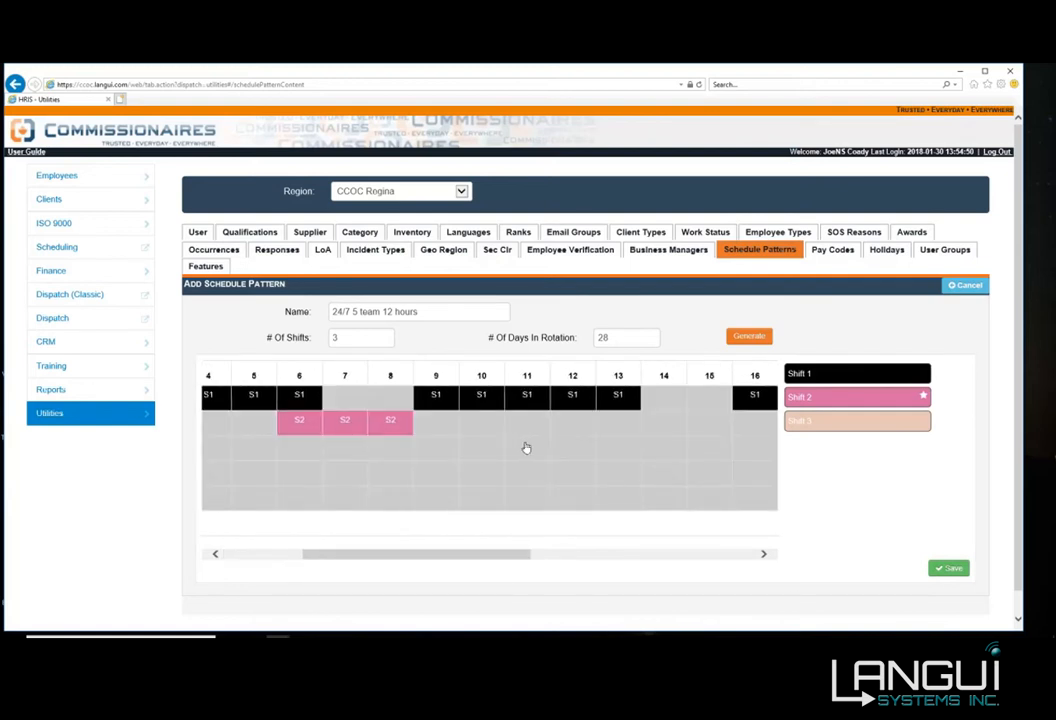
pyautogui.moveTo(526, 448); pyautogui.dragTo(572, 448)
pyautogui.moveTo(507, 556); pyautogui.dragTo(605, 558)
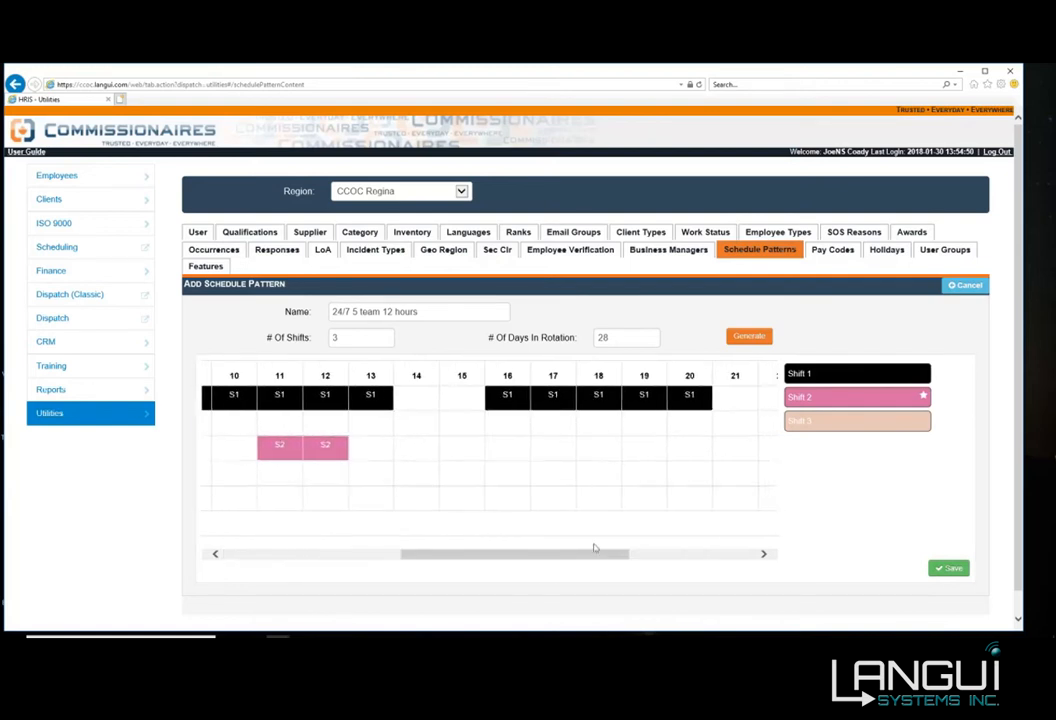
pyautogui.moveTo(507, 428); pyautogui.dragTo(545, 422)
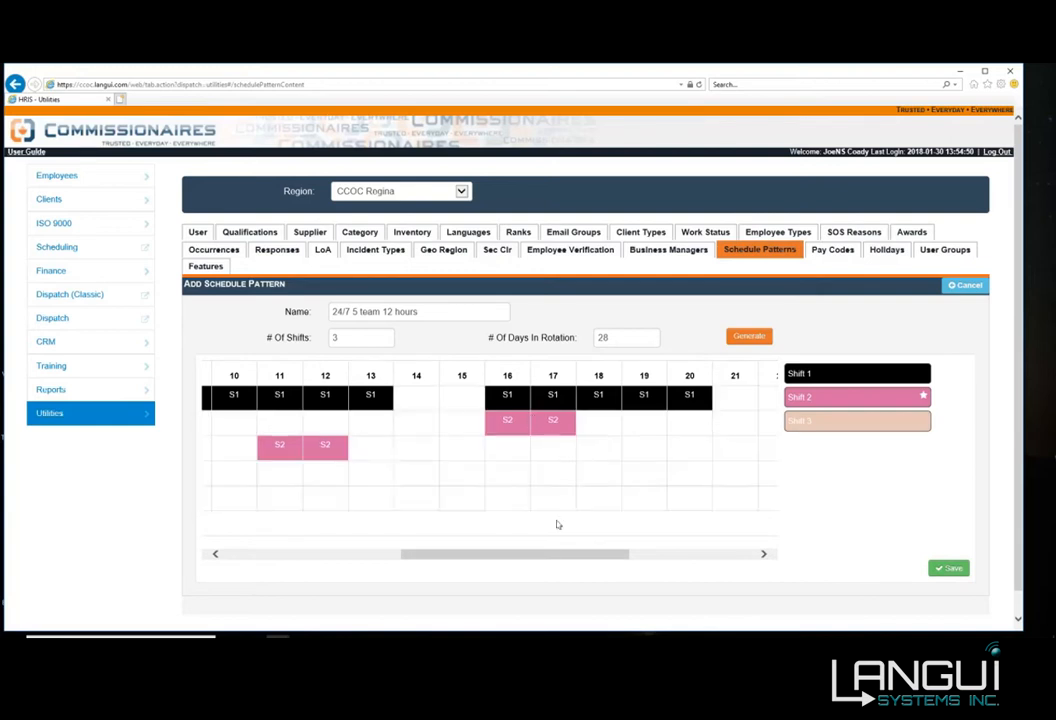
# Assign Shift 2 to Team 3 on days 20 to 22, and to Team 2 on days 25 and 26
pyautogui.moveTo(549, 557); pyautogui.dragTo(628, 560)
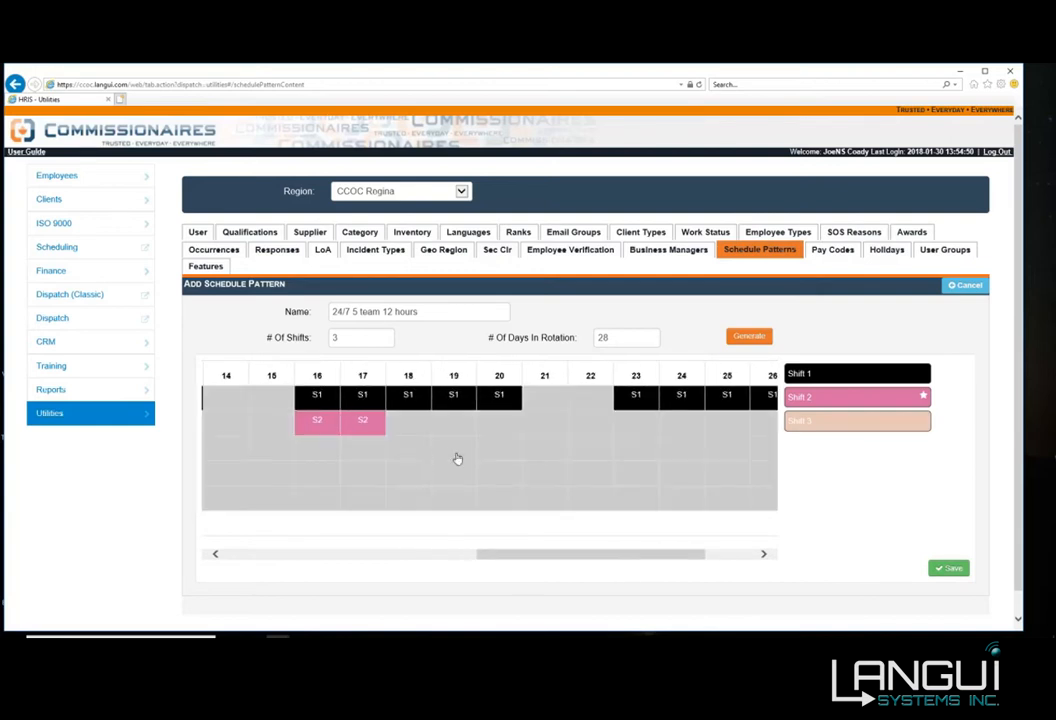
pyautogui.moveTo(498, 447); pyautogui.dragTo(592, 448)
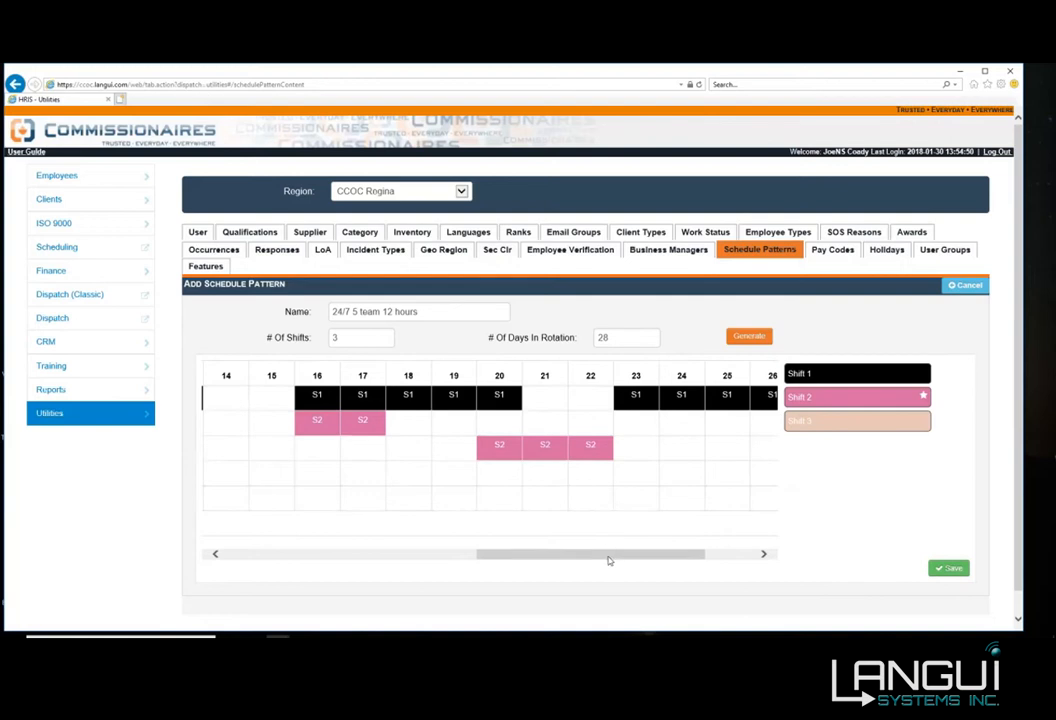
pyautogui.moveTo(608, 559); pyautogui.dragTo(672, 559)
pyautogui.moveTo(598, 432); pyautogui.dragTo(640, 429)
# Assign Shift 3 to Team 2 on days 2 and 3, and to Team 3 on days 6 to 8
pyautogui.click(818, 421)
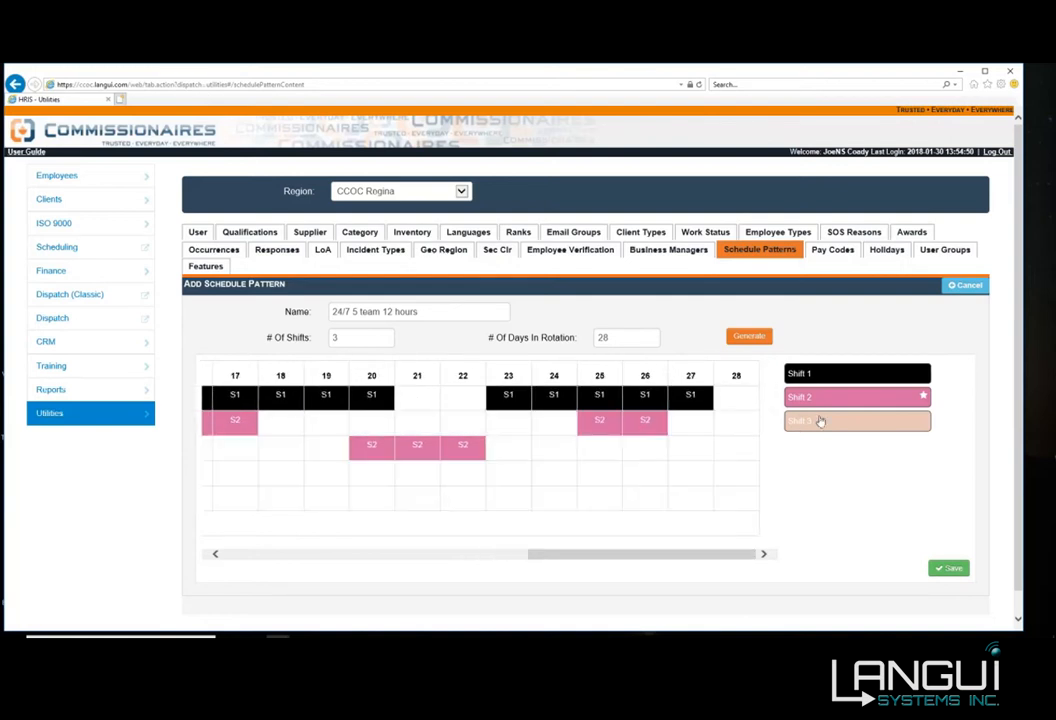
pyautogui.moveTo(660, 553); pyautogui.dragTo(345, 556)
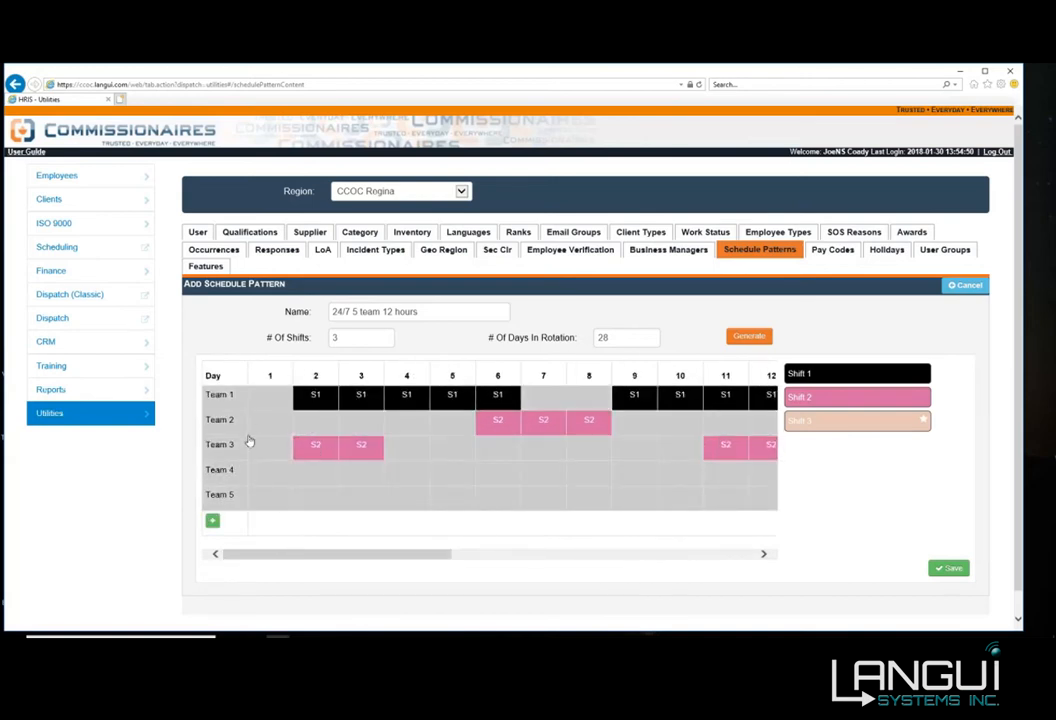
pyautogui.click(318, 421)
pyautogui.click(491, 449)
pyautogui.click(579, 451)
pyautogui.click(534, 451)
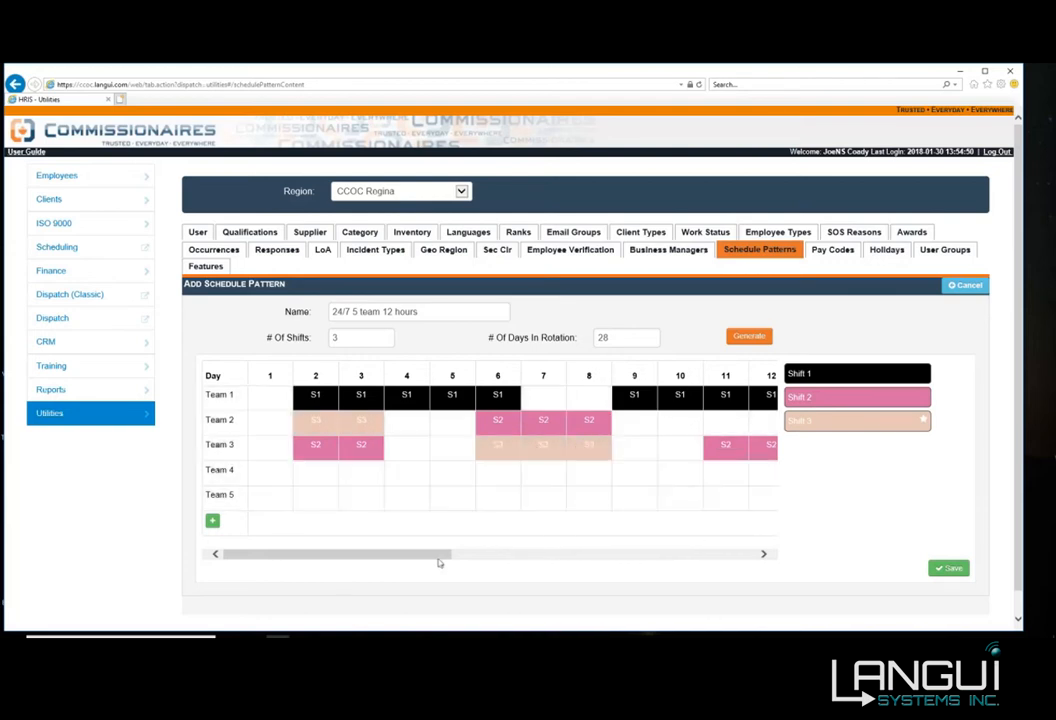
# Assign Shift 3 to Team 2 on days 11 and 12, and to Team 3 on days 16 and 17
pyautogui.moveTo(424, 556); pyautogui.dragTo(615, 553)
pyautogui.click(511, 428)
pyautogui.click(552, 428)
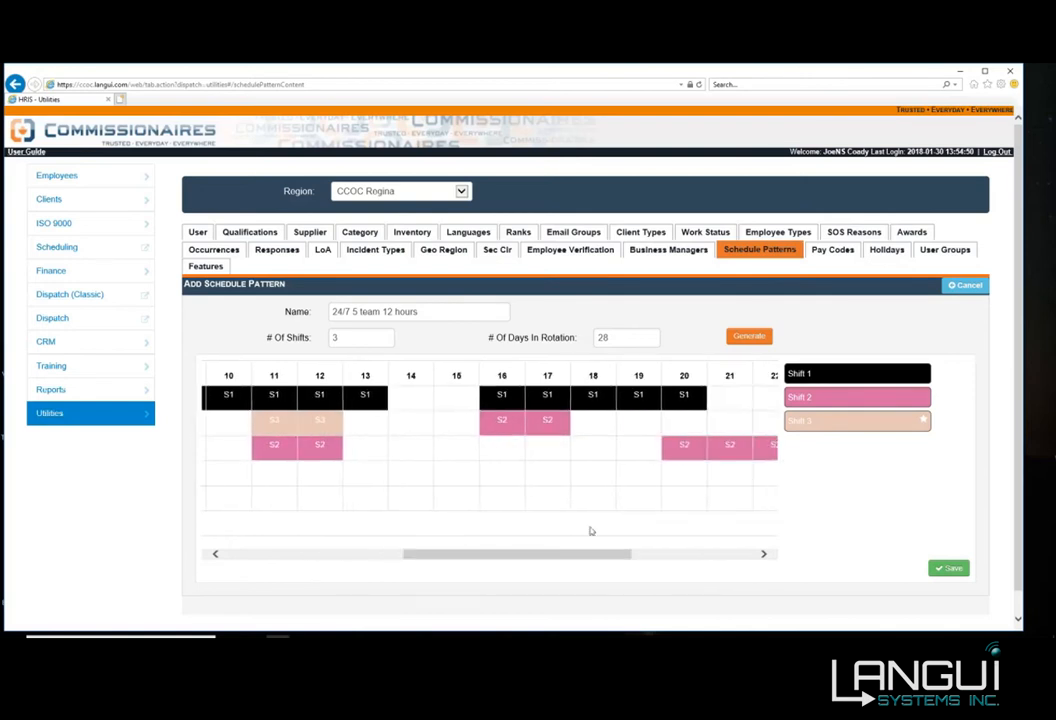
pyautogui.click(508, 449)
pyautogui.click(540, 451)
# Assign Shift 3 to Team 2 on days 20 and 21, and to Team 3 on days 25 and 26
pyautogui.moveTo(524, 554); pyautogui.dragTo(586, 558)
pyautogui.click(528, 420)
pyautogui.click(574, 420)
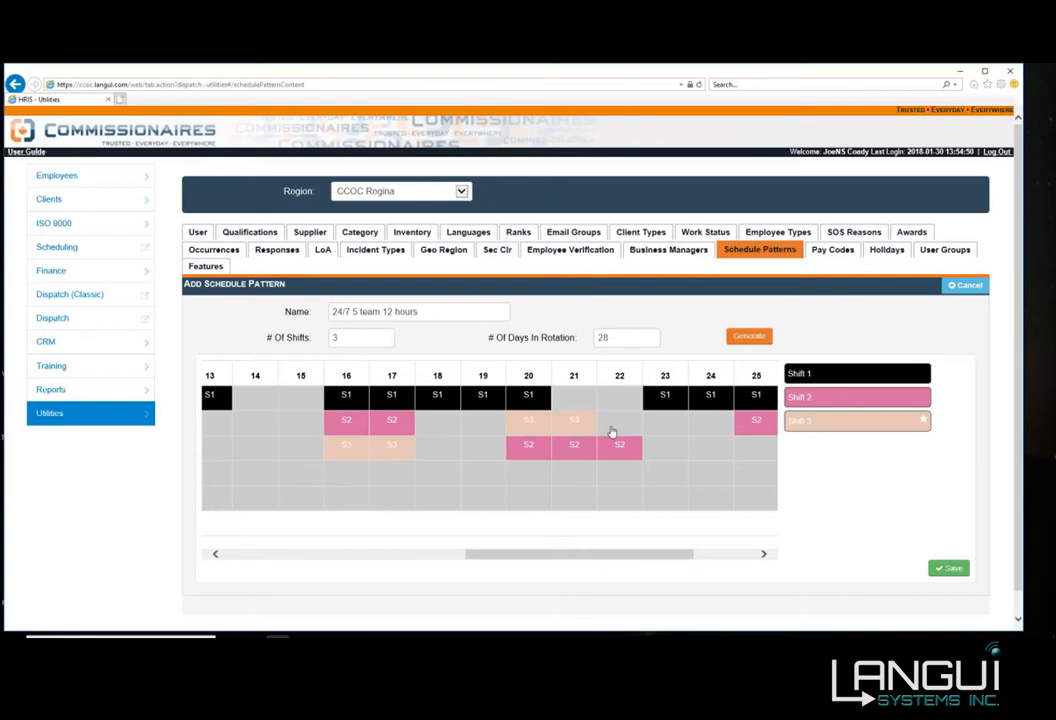
pyautogui.moveTo(613, 554); pyautogui.dragTo(676, 554)
pyautogui.click(612, 452)
pyautogui.click(637, 454)
# Assign Shift 2 to Team 4 on day 1, and to Team 5 on days 4 and 5
pyautogui.moveTo(639, 560); pyautogui.dragTo(335, 556)
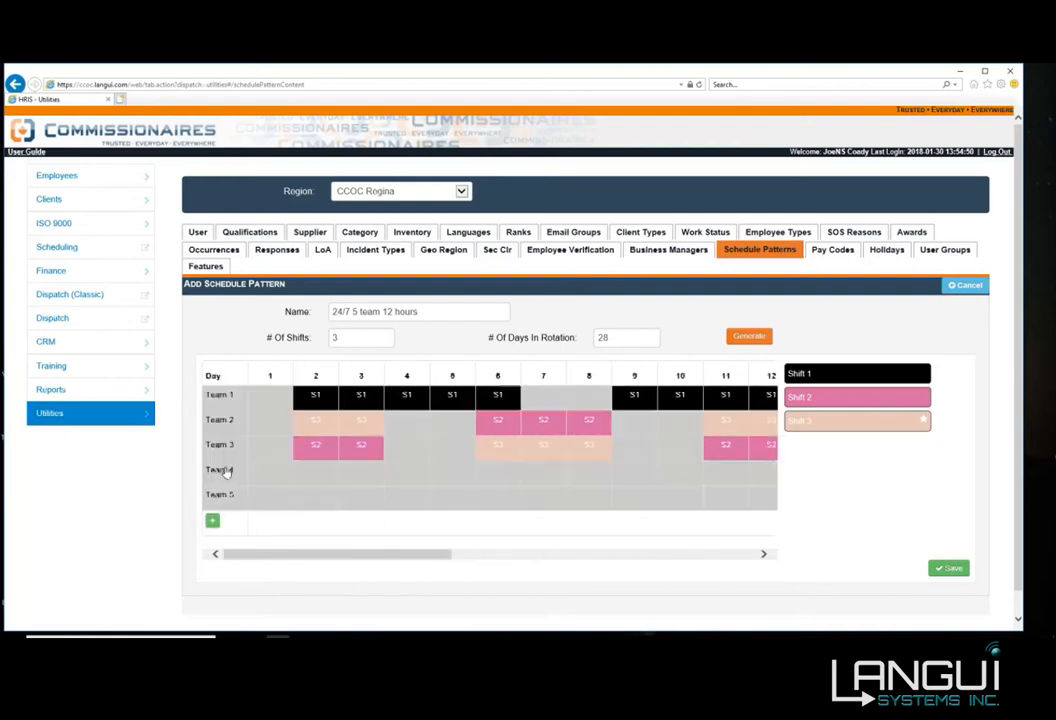
pyautogui.click(876, 404)
pyautogui.click(262, 478)
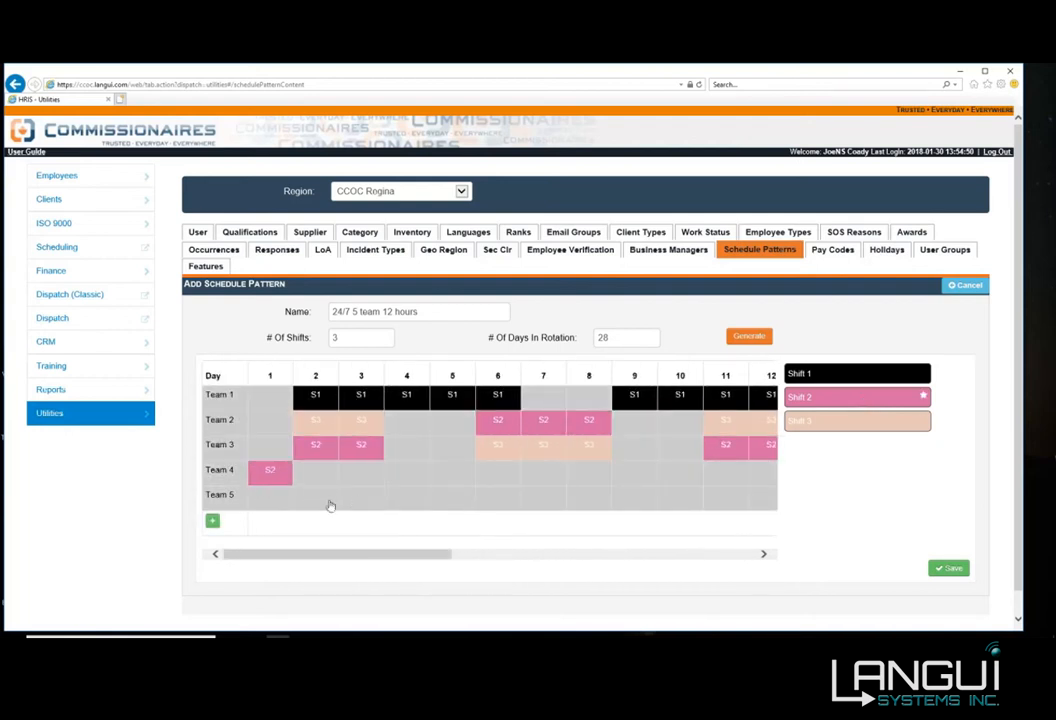
pyautogui.click(408, 500)
pyautogui.click(455, 502)
# Assign Shift 2 to Team 4 on days 9 and 10, and to Team 5 on days 13 to 15
pyautogui.moveTo(448, 557); pyautogui.dragTo(566, 554)
pyautogui.click(455, 478)
pyautogui.click(507, 478)
pyautogui.click(493, 497)
pyautogui.click(539, 497)
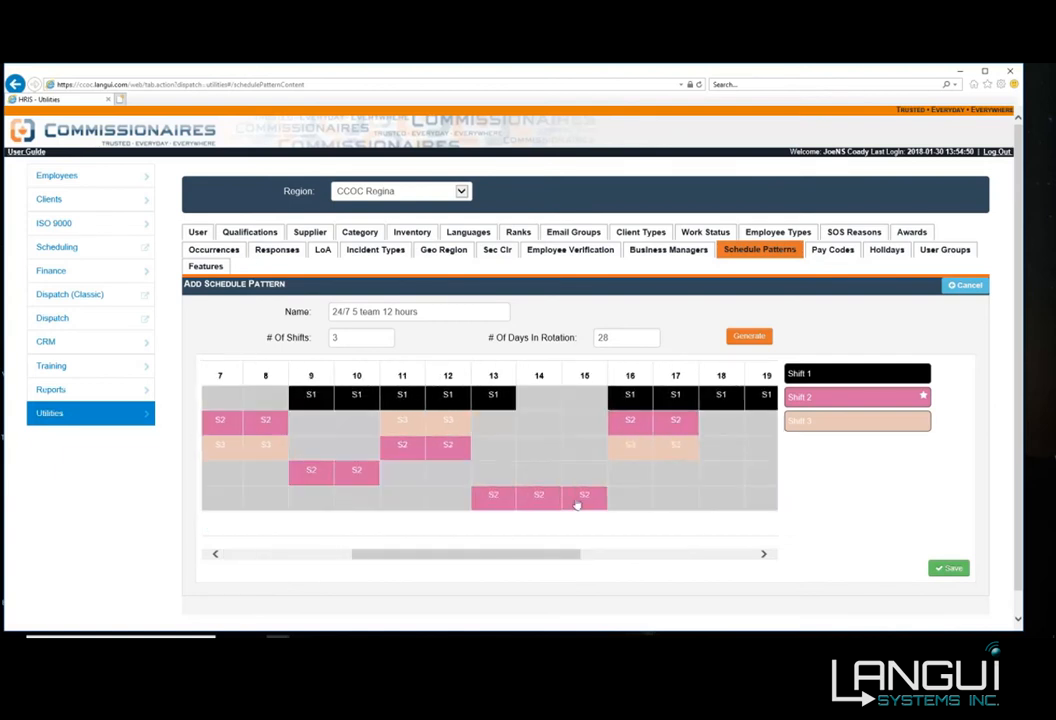
# Assign Shift 2 to Team 4 on days 18, 19, 27 and 28, and to Team 5 on days 23 and 24
pyautogui.click(582, 497)
pyautogui.hscroll(5, 540, 490)
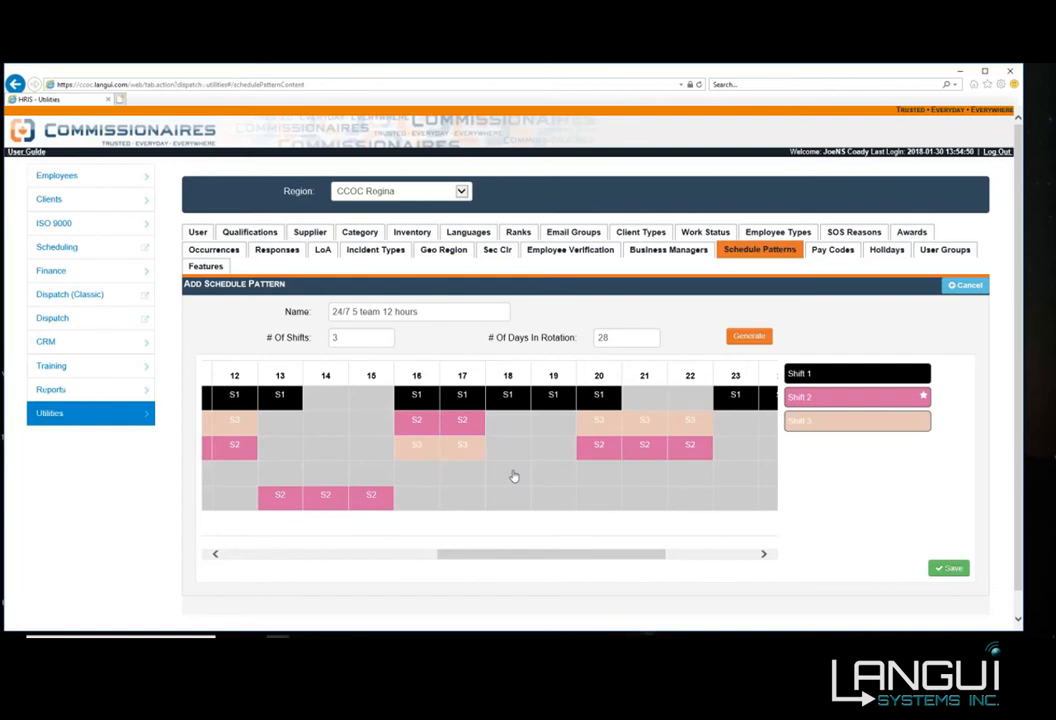
pyautogui.click(513, 476)
pyautogui.click(556, 476)
pyautogui.hscroll(5, 561, 557)
pyautogui.click(563, 497)
pyautogui.click(517, 497)
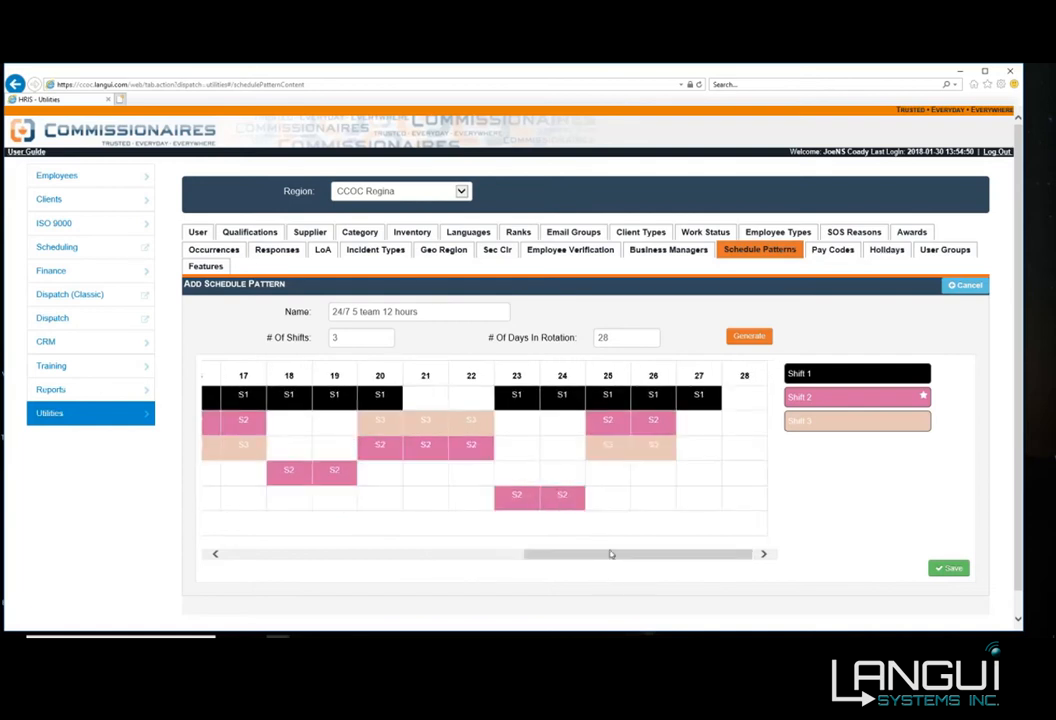
pyautogui.hscroll(1, 665, 552)
pyautogui.click(690, 472)
pyautogui.click(736, 472)
# Assign Shift 3 to Team 4 on days 4, 5, 13–15, 23 and 24, and to Team 5 on days 1, 9, 10, 18, 19, 27 and 28
pyautogui.moveTo(667, 553); pyautogui.dragTo(361, 555)
pyautogui.click(406, 469)
pyautogui.click(452, 469)
pyautogui.click(634, 494)
pyautogui.click(680, 494)
pyautogui.hscroll(4, 610, 483)
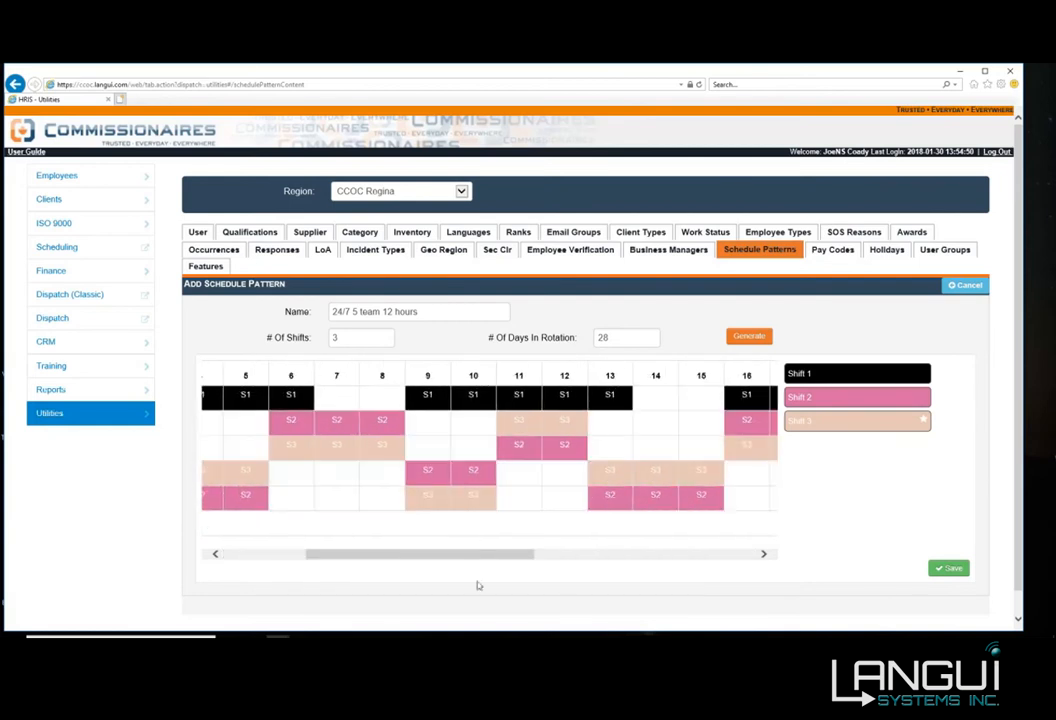
pyautogui.hscroll(8, 582, 556)
pyautogui.hscroll(1, 628, 561)
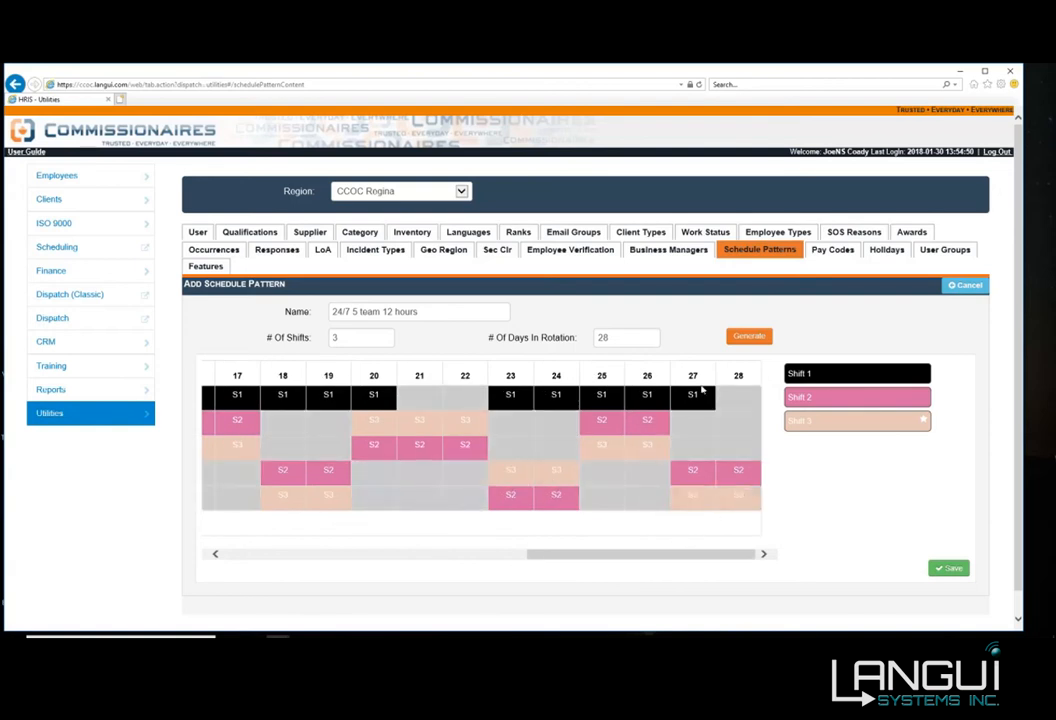
# Switch to the sample rotation spreadsheet in Excel, place it side by side with the schedule pattern, and compare the team rotations from day 1
pyautogui.moveTo(566, 555); pyautogui.dragTo(250, 537)
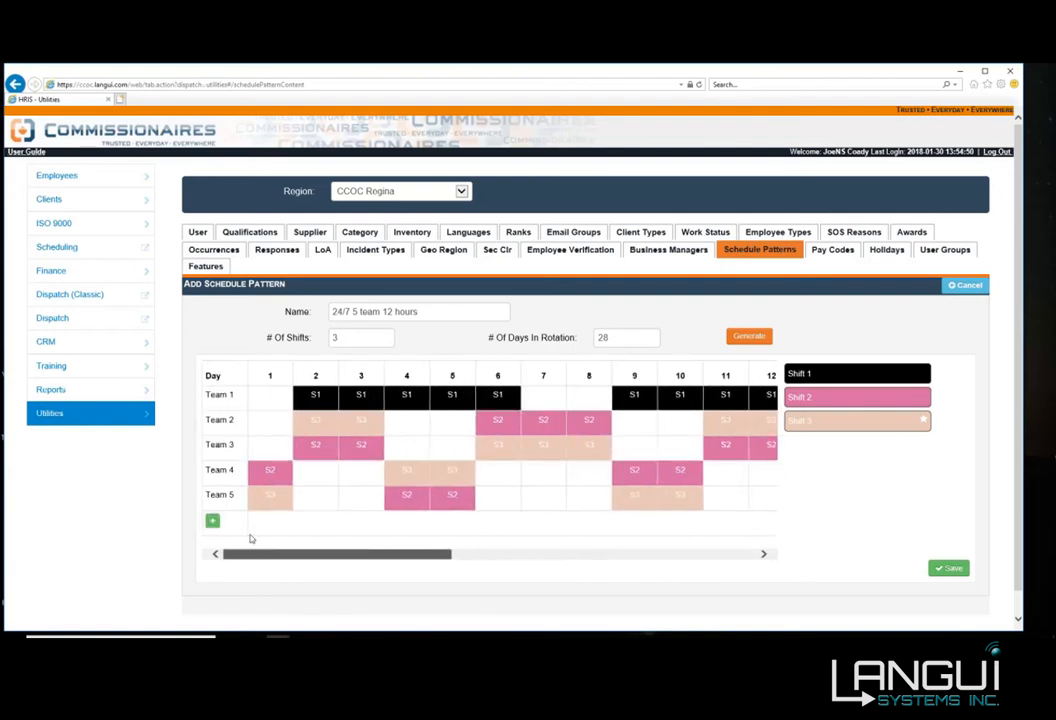
pyautogui.hotkey('alt', 'Tab')
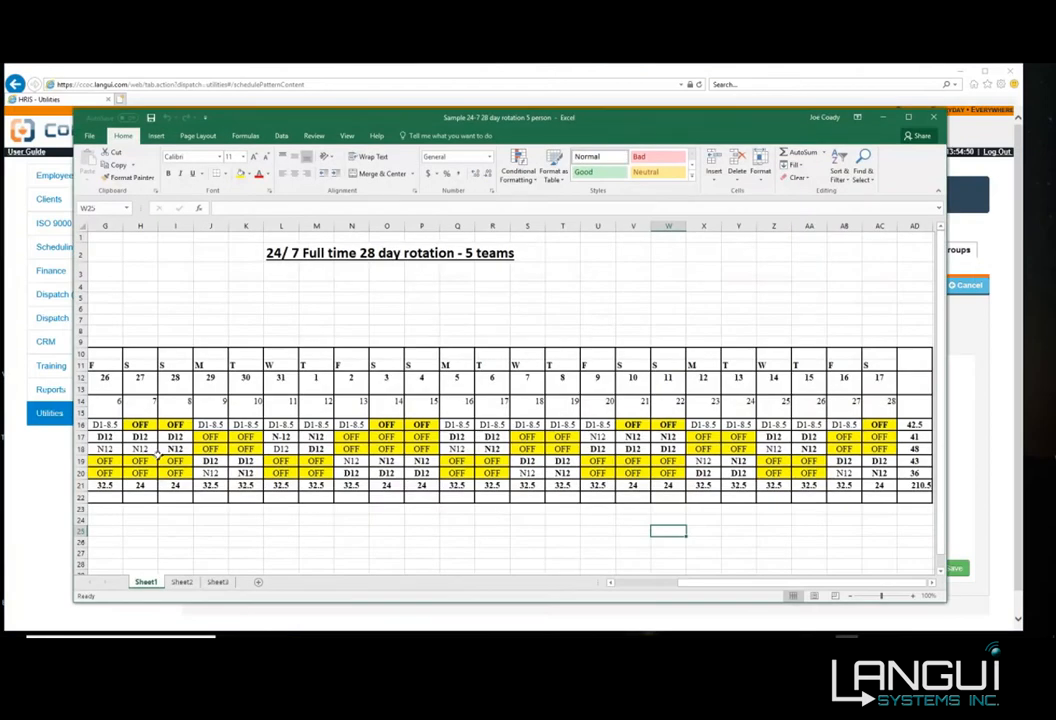
pyautogui.moveTo(945, 606); pyautogui.dragTo(800, 581)
pyautogui.moveTo(480, 117); pyautogui.dragTo(1018, 125)
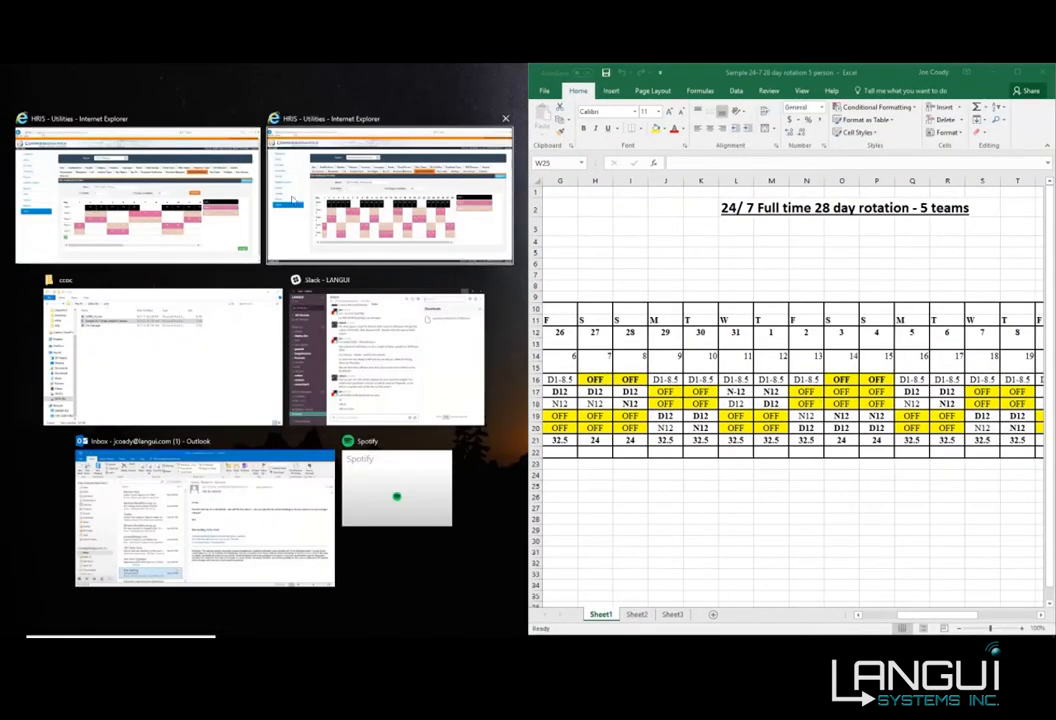
pyautogui.click(180, 190)
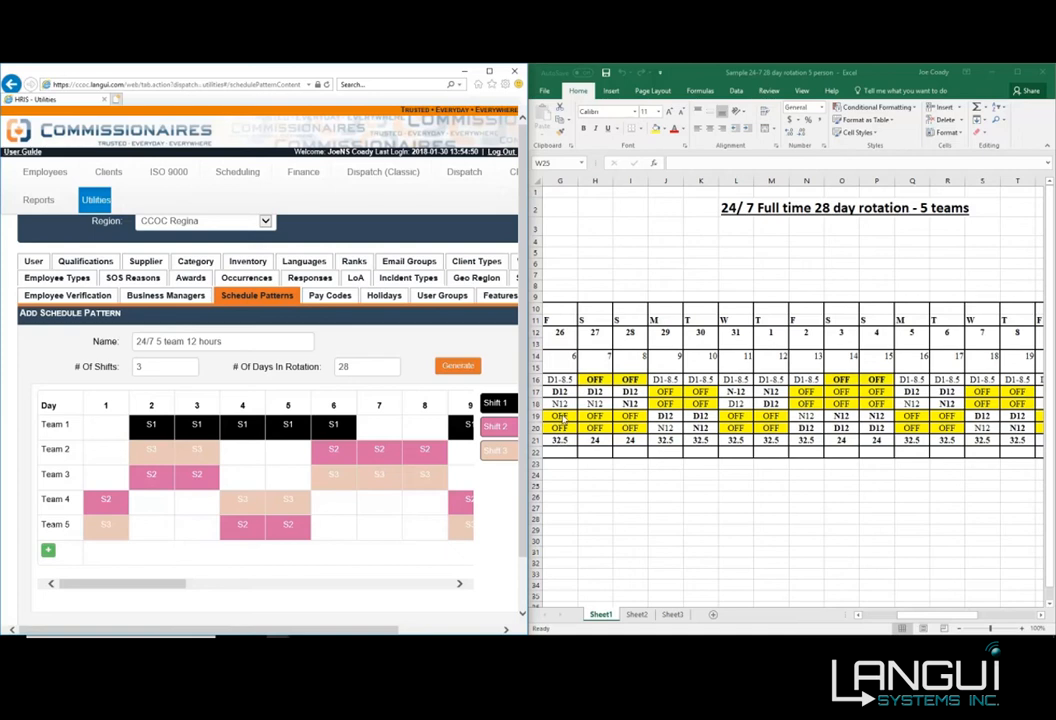
pyautogui.click(876, 616)
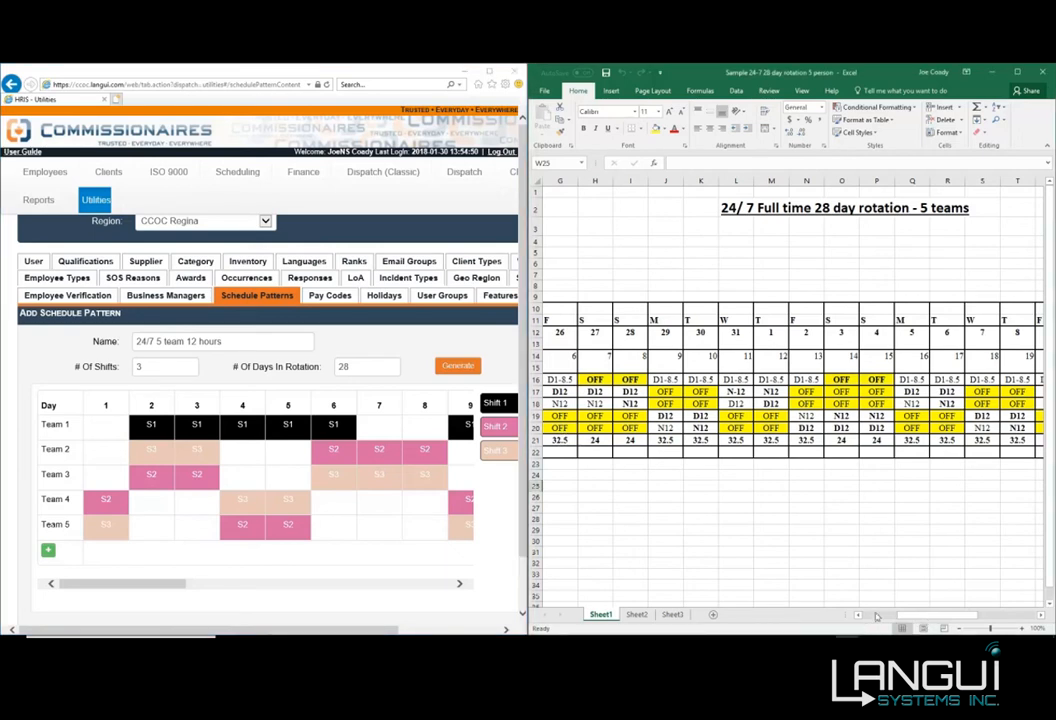
pyautogui.click(876, 618)
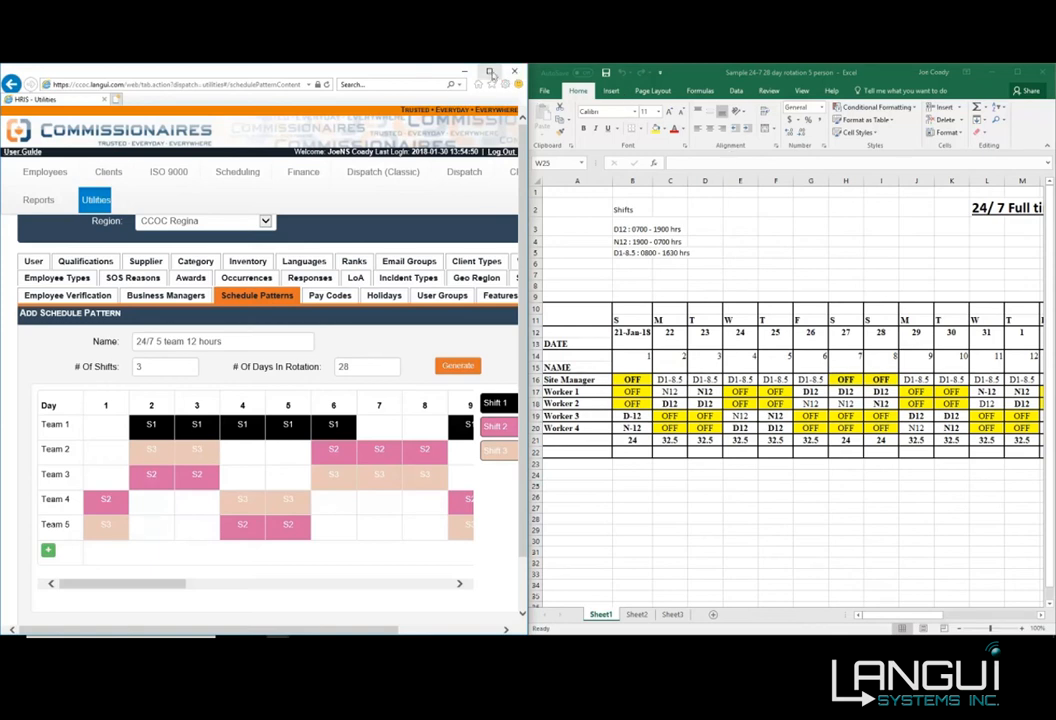
# Maximize the browser window with the schedule pattern and save the "24/7 5 team 12 hours" pattern
pyautogui.doubleClick(410, 66)
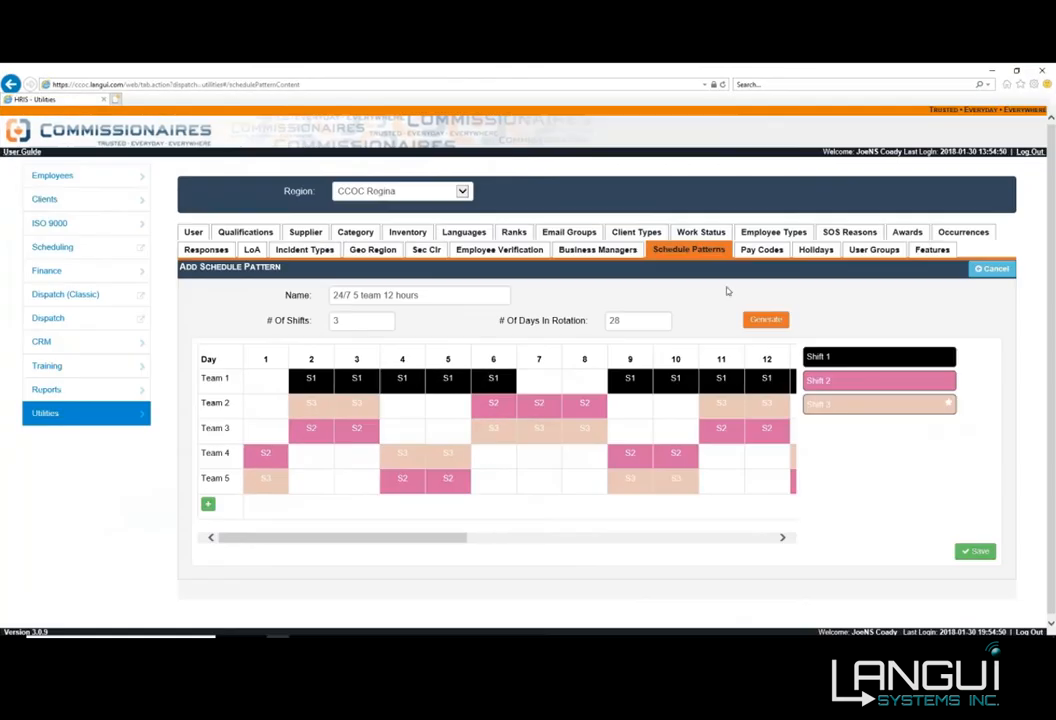
pyautogui.click(975, 550)
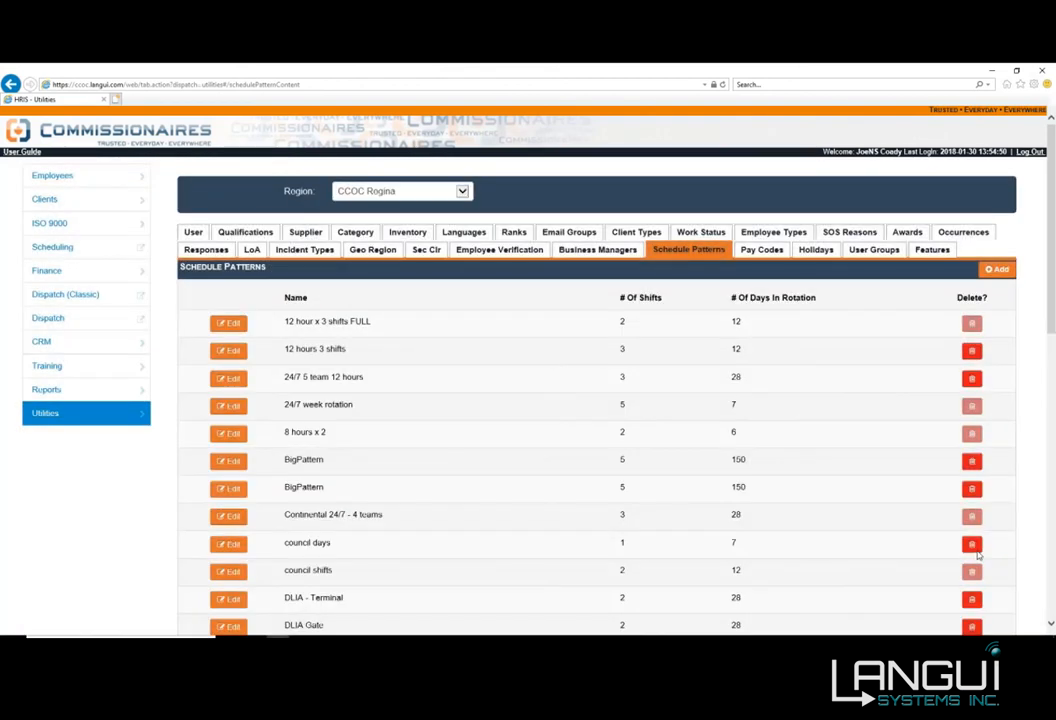